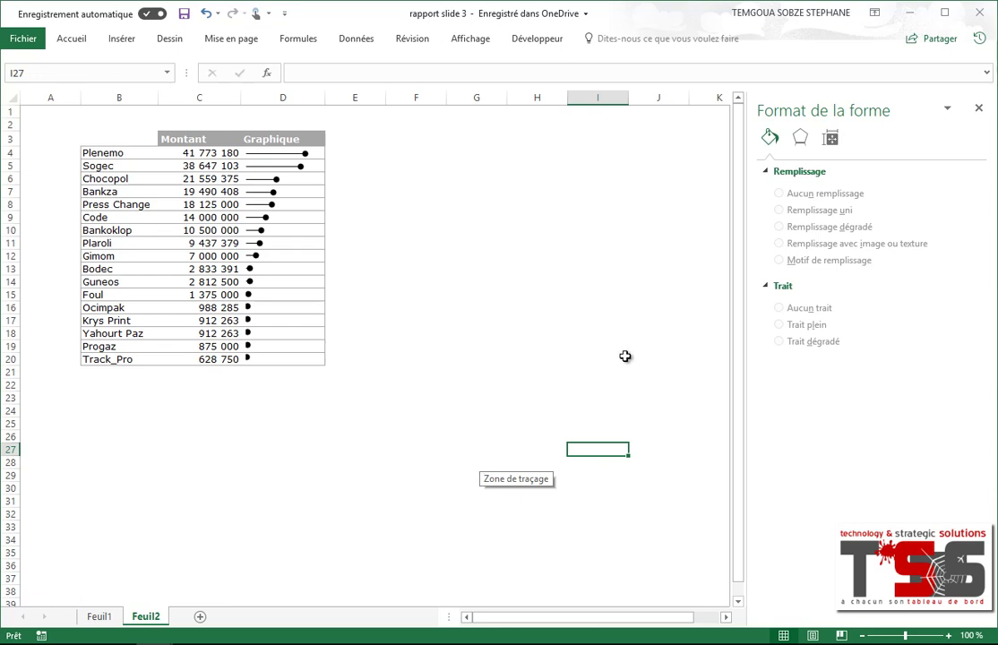
Inspect the existing lollipop chart's error bars, then deselect the chart
{"action": "left_click", "coordinate": [584, 333]}
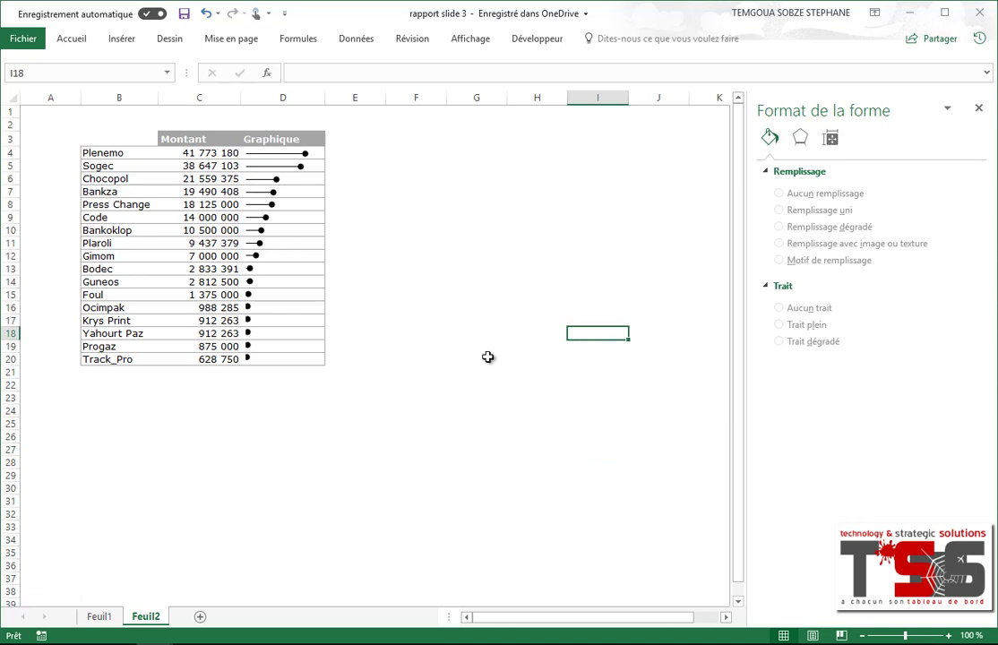
{"action": "left_click", "coordinate": [281, 157]}
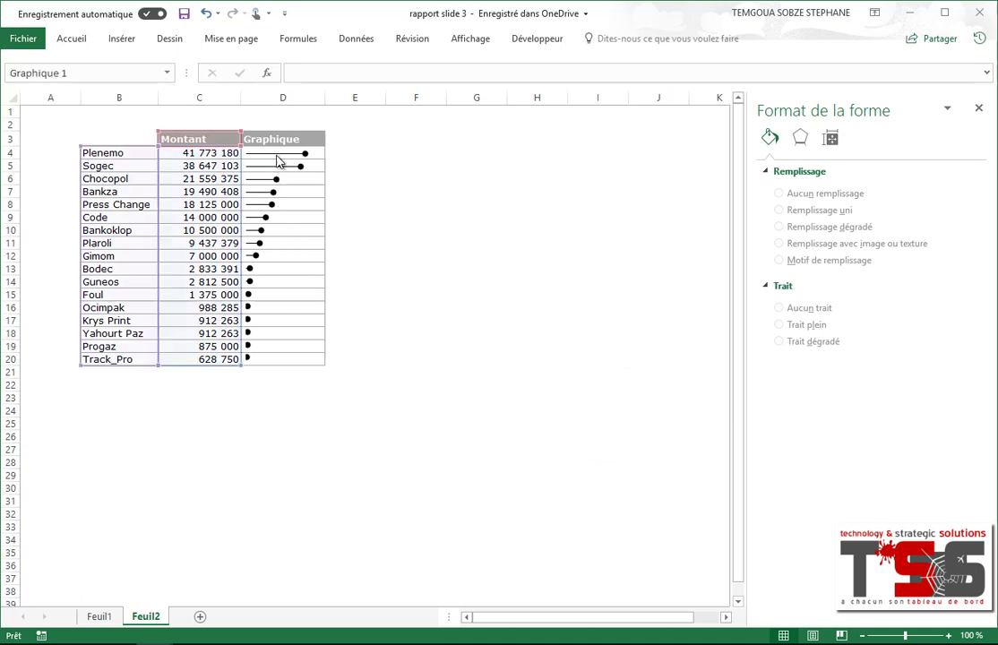
{"action": "left_click", "coordinate": [430, 388]}
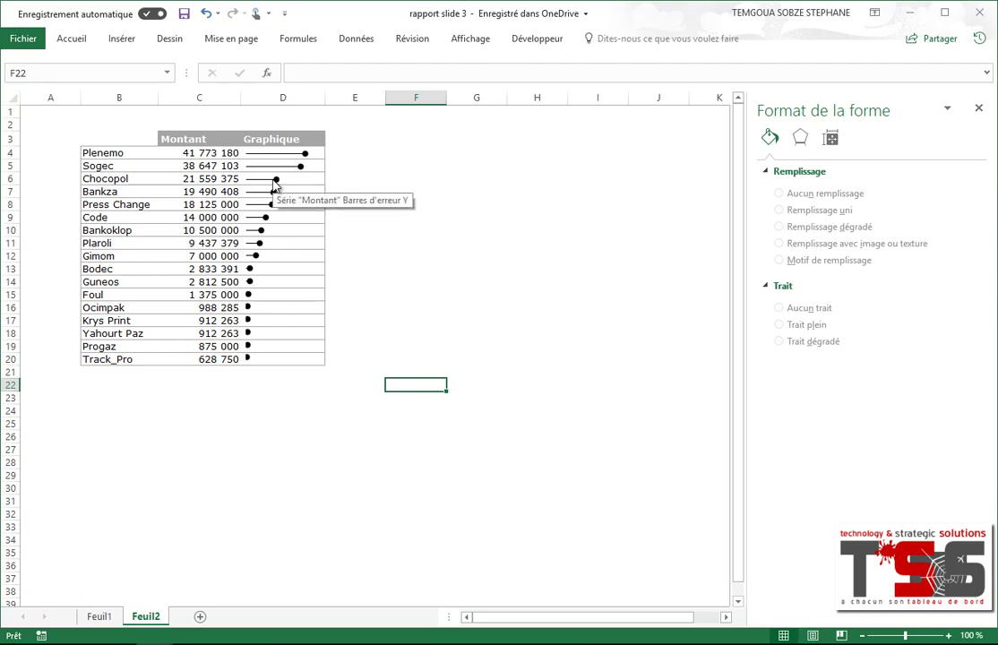
{"action": "left_click", "coordinate": [265, 477]}
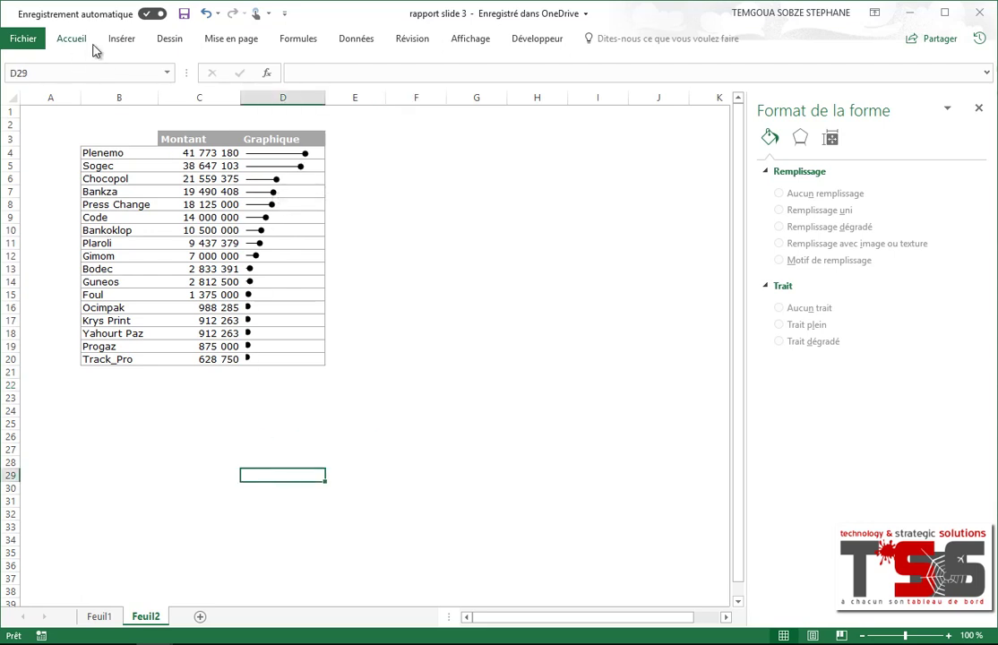
Browse the bar, line and hierarchy chart types, then cancel without inserting anything
{"action": "left_click", "coordinate": [120, 48]}
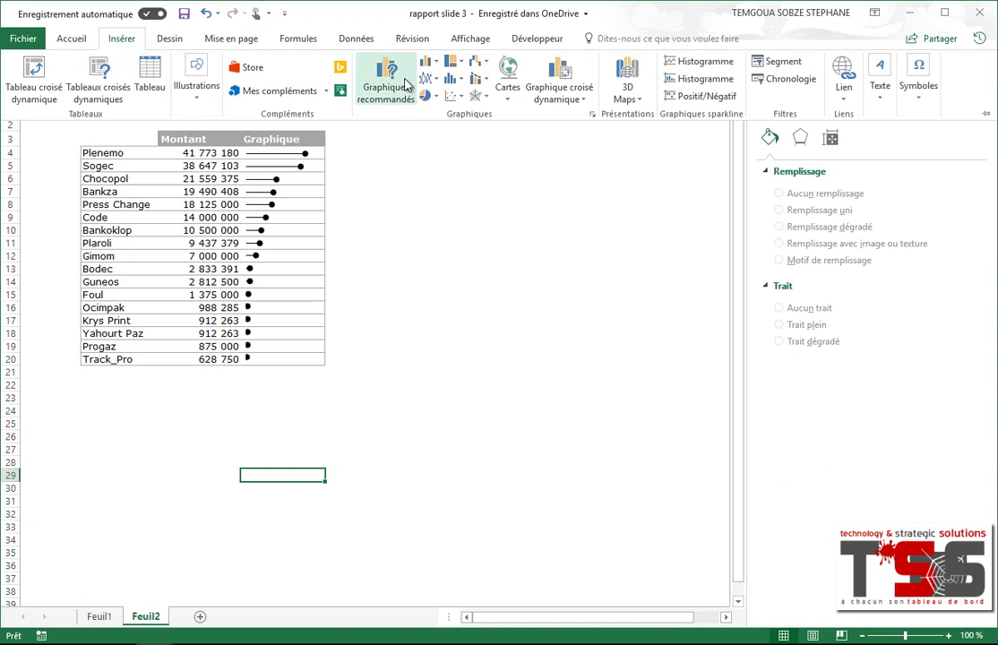
{"action": "left_click", "coordinate": [435, 63]}
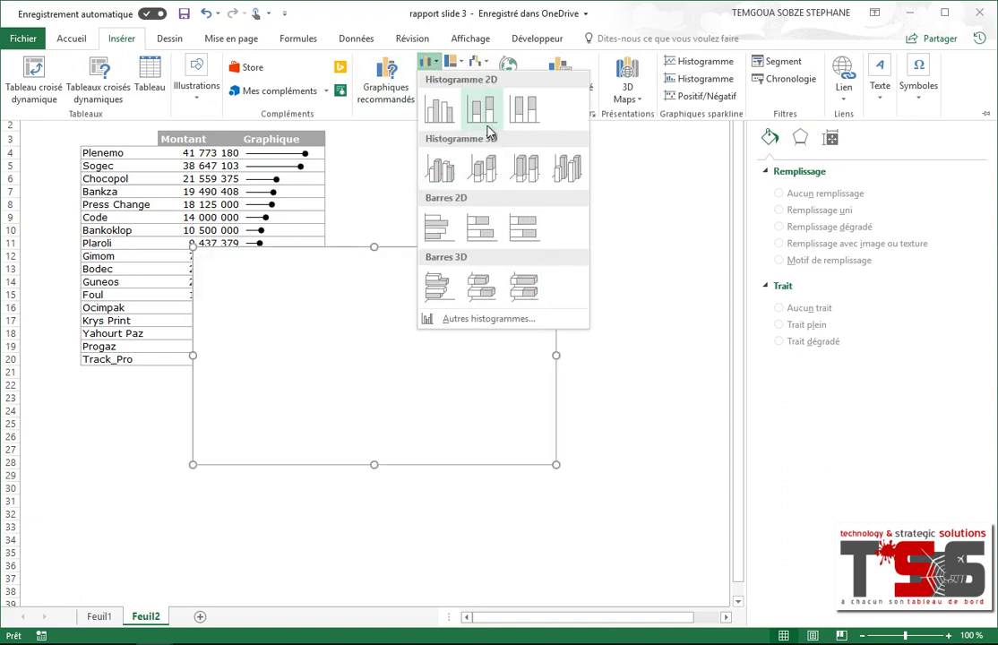
{"action": "left_click", "coordinate": [433, 63]}
{"action": "left_click", "coordinate": [428, 79]}
{"action": "left_click", "coordinate": [430, 77]}
{"action": "left_click", "coordinate": [459, 63]}
{"action": "left_click", "coordinate": [462, 65]}
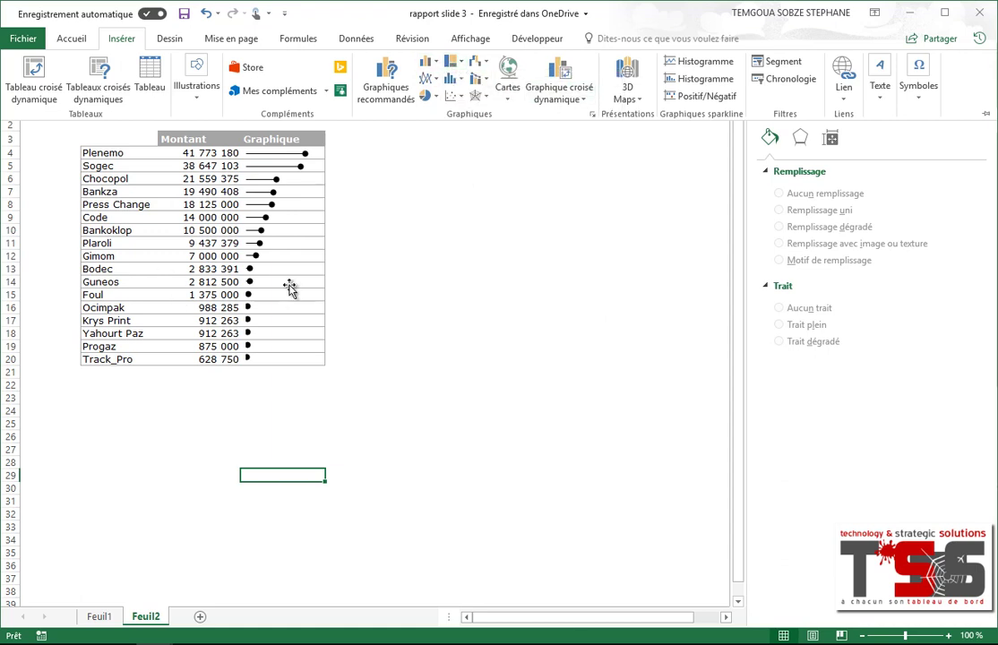
{"action": "key", "text": "Escape"}
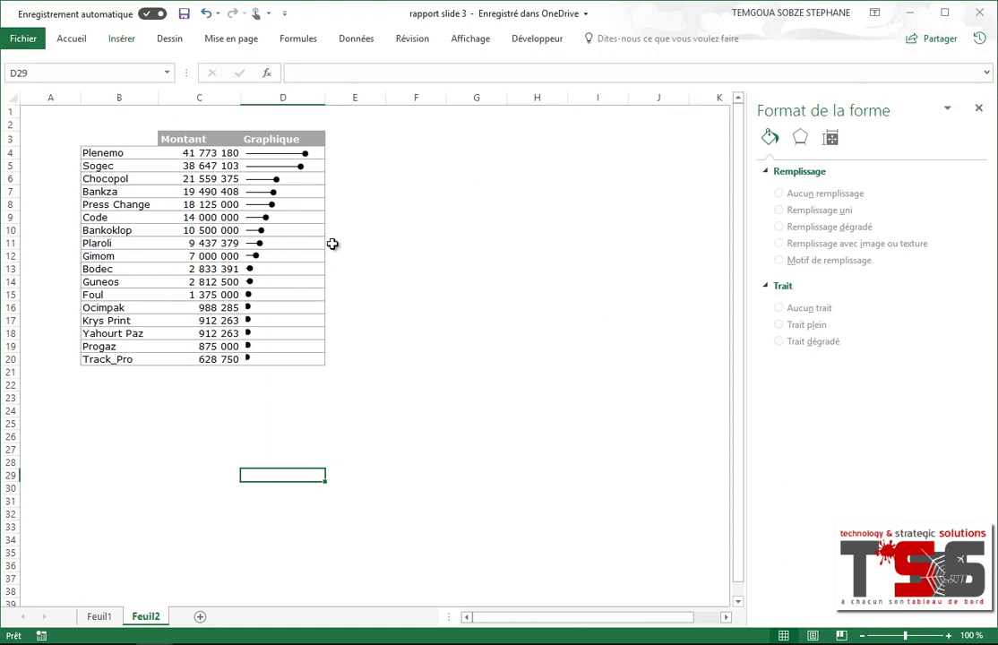
Copy table B3:D20 with its chart and paste it at B3 on new sheet Feuil3
{"action": "mouse_move", "coordinate": [282, 175]}
{"action": "left_click", "coordinate": [206, 477]}
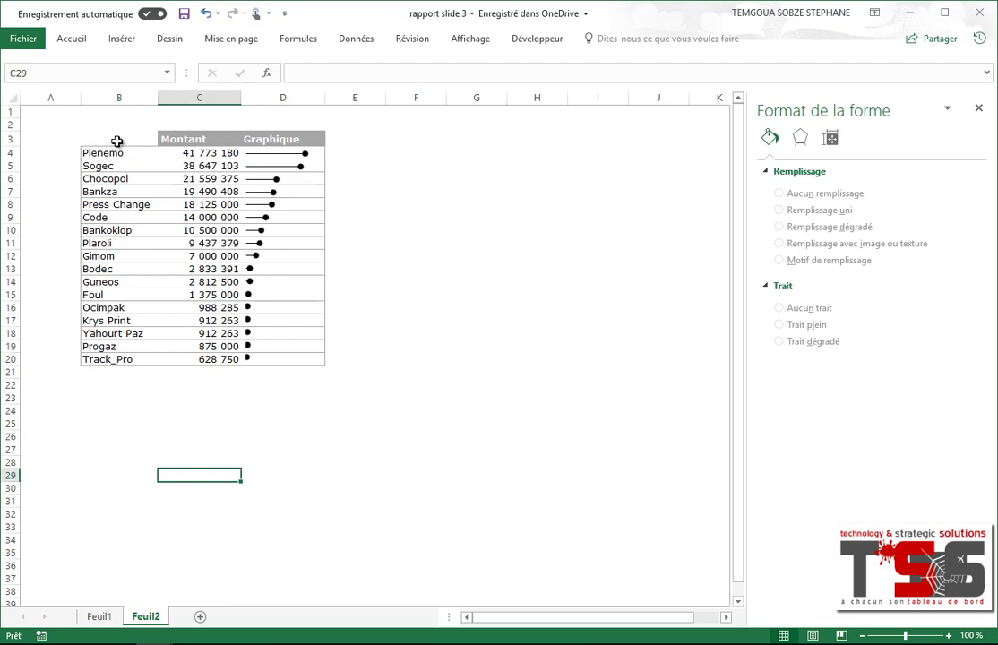
{"action": "left_click_drag", "start_coordinate": [116, 140], "coordinate": [295, 359]}
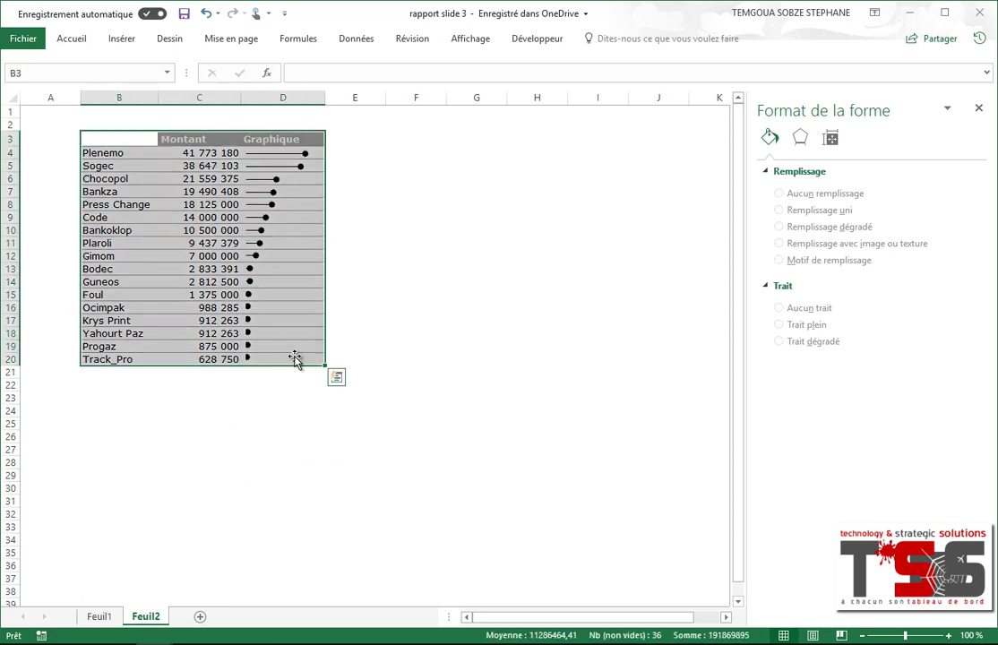
{"action": "key", "text": "ctrl+c"}
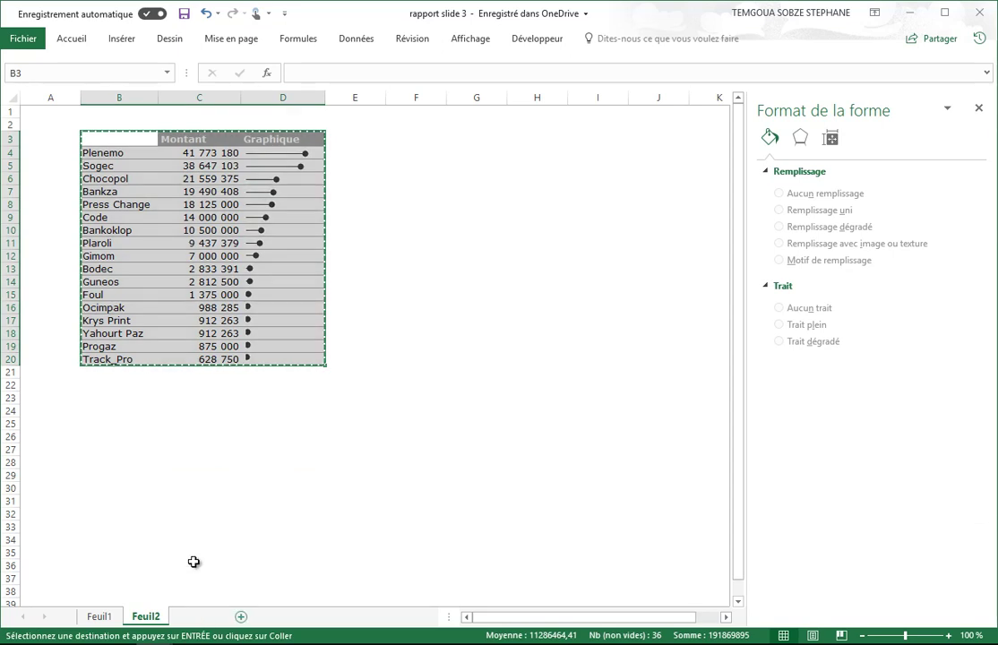
{"action": "left_click", "coordinate": [240, 617]}
{"action": "left_click", "coordinate": [111, 141]}
{"action": "key", "text": "ctrl+v"}
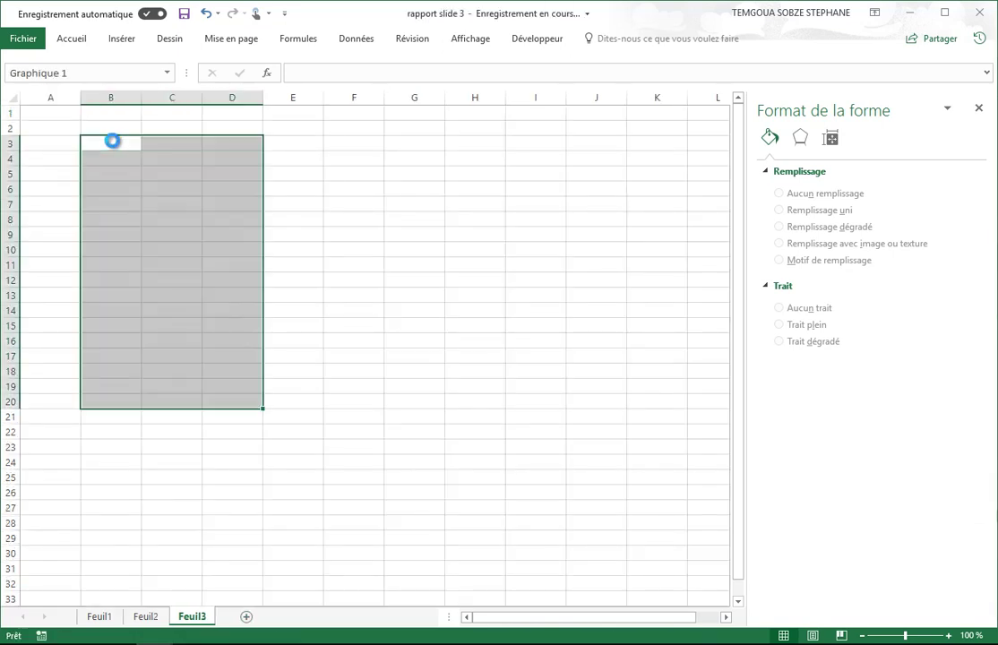
Delete the pasted chart from the Graphique column
{"action": "left_click", "coordinate": [224, 188]}
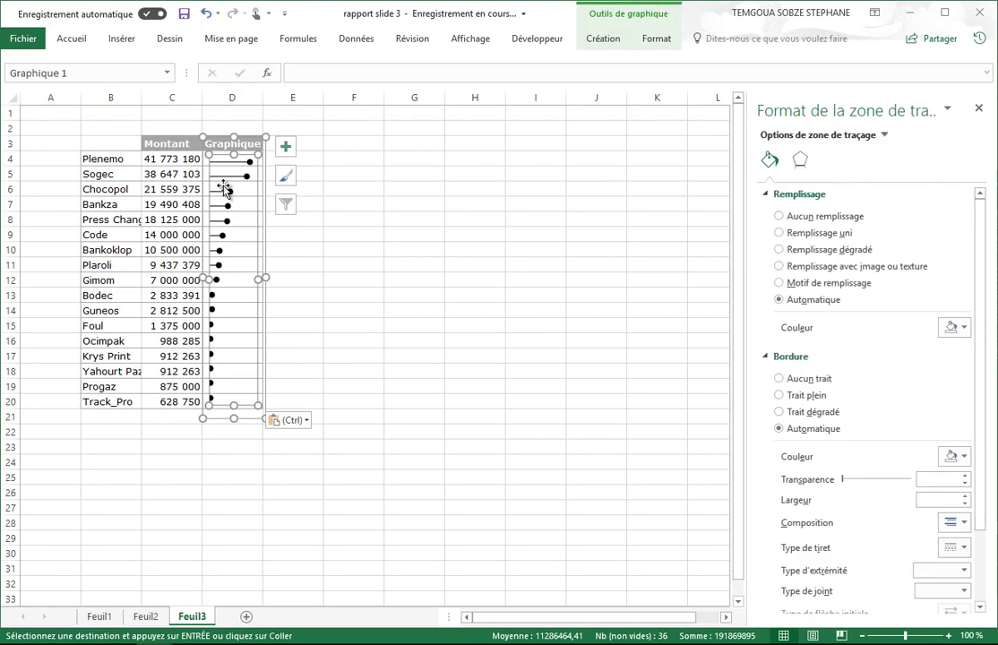
{"action": "left_click", "coordinate": [224, 189]}
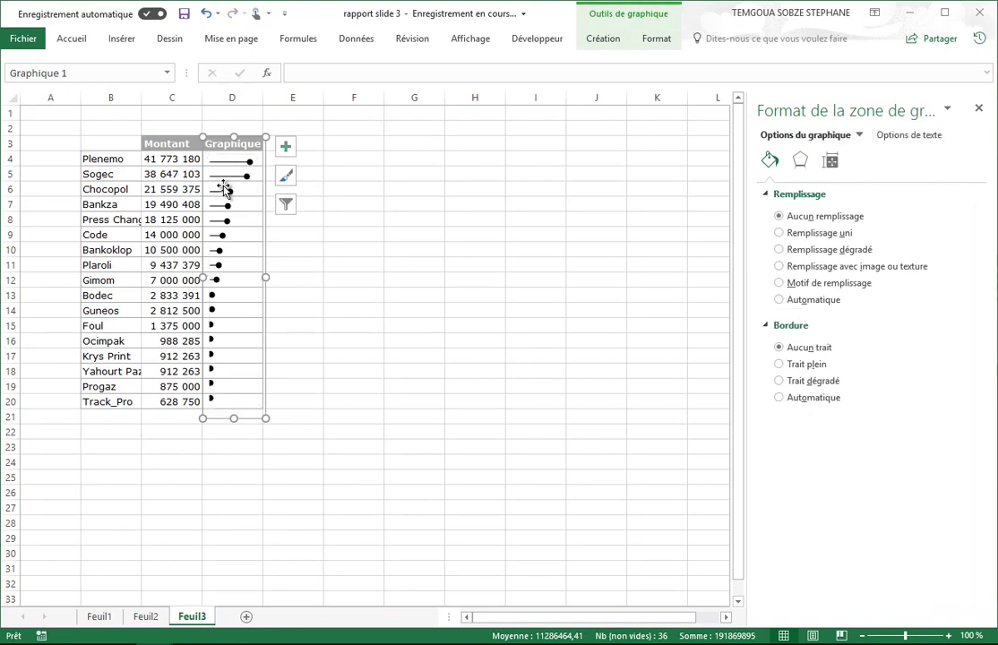
{"action": "key", "text": "Delete"}
{"action": "left_click", "coordinate": [354, 219]}
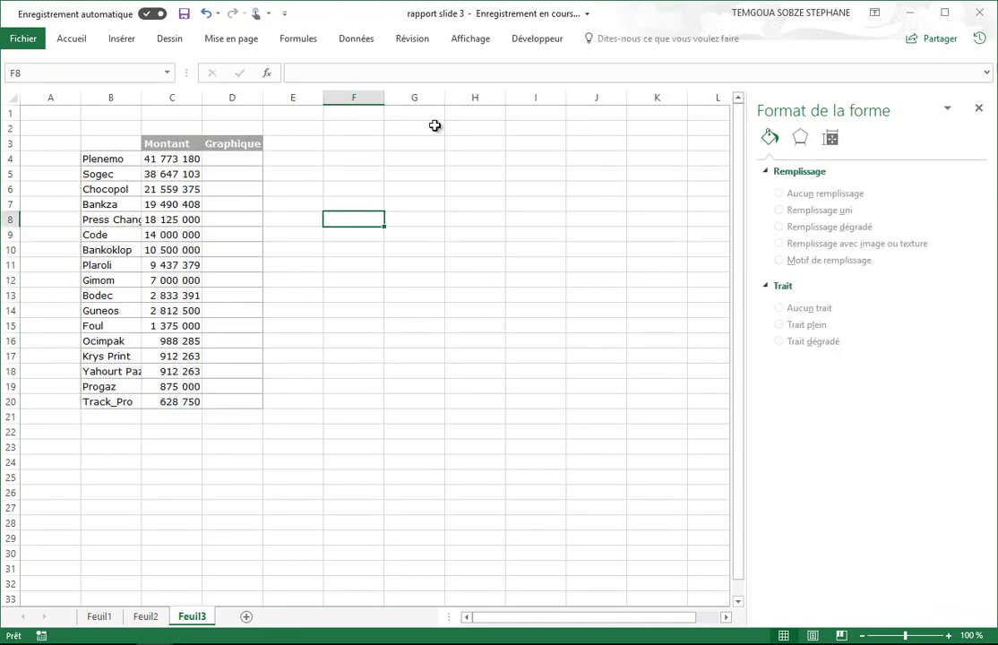
Hide the gridlines, widen columns C and D, and narrow column A
{"action": "left_click", "coordinate": [475, 39]}
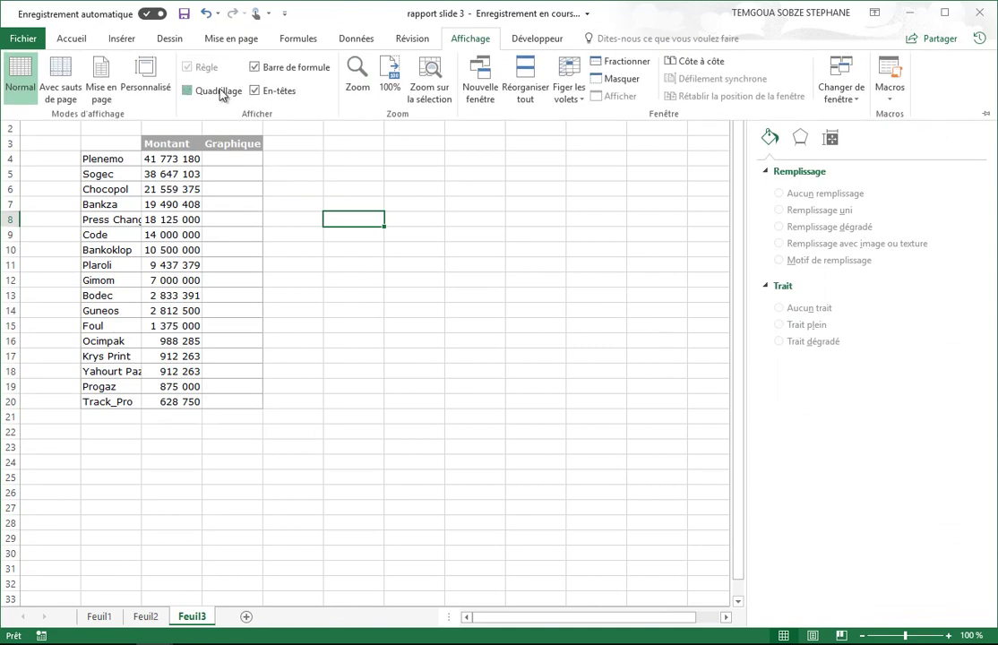
{"action": "left_click", "coordinate": [221, 93]}
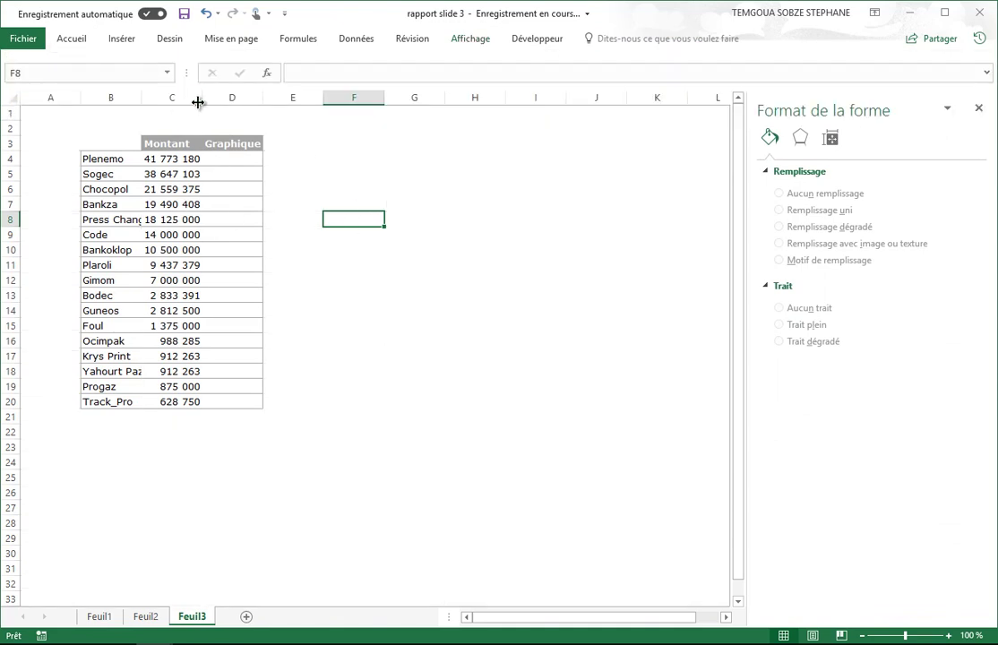
{"action": "left_click_drag", "start_coordinate": [203, 97], "coordinate": [226, 96]}
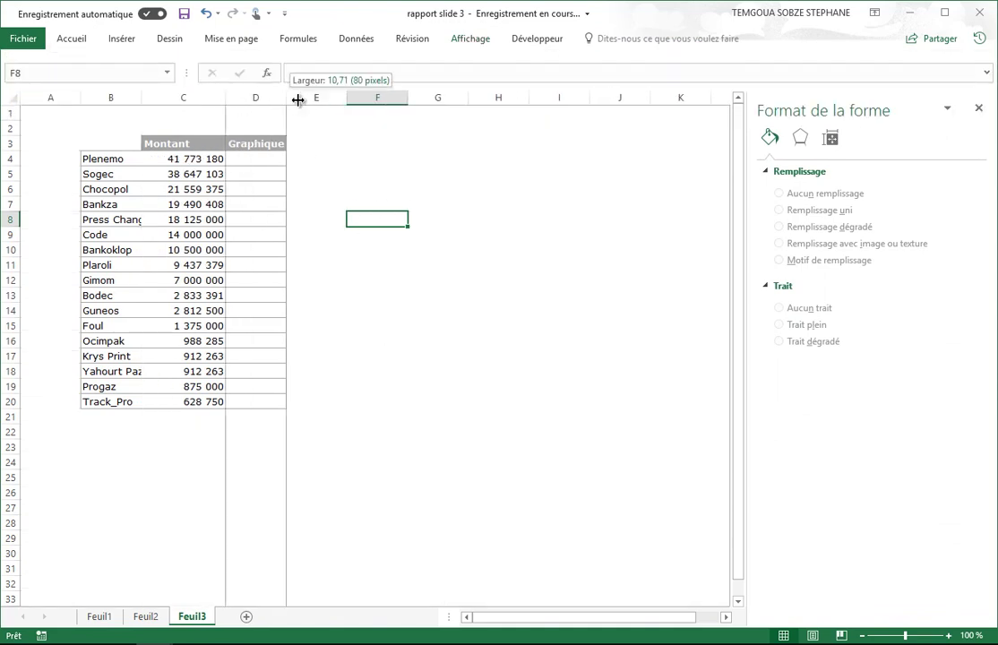
{"action": "left_click_drag", "start_coordinate": [290, 97], "coordinate": [310, 97]}
{"action": "left_click_drag", "start_coordinate": [81, 96], "coordinate": [63, 97]}
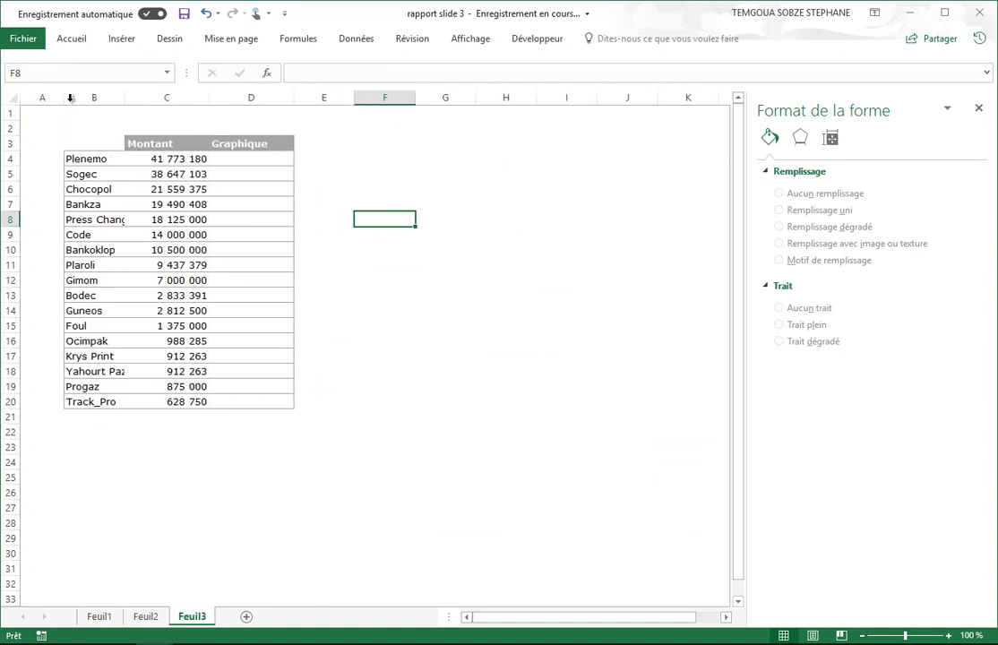
{"action": "left_click", "coordinate": [579, 222]}
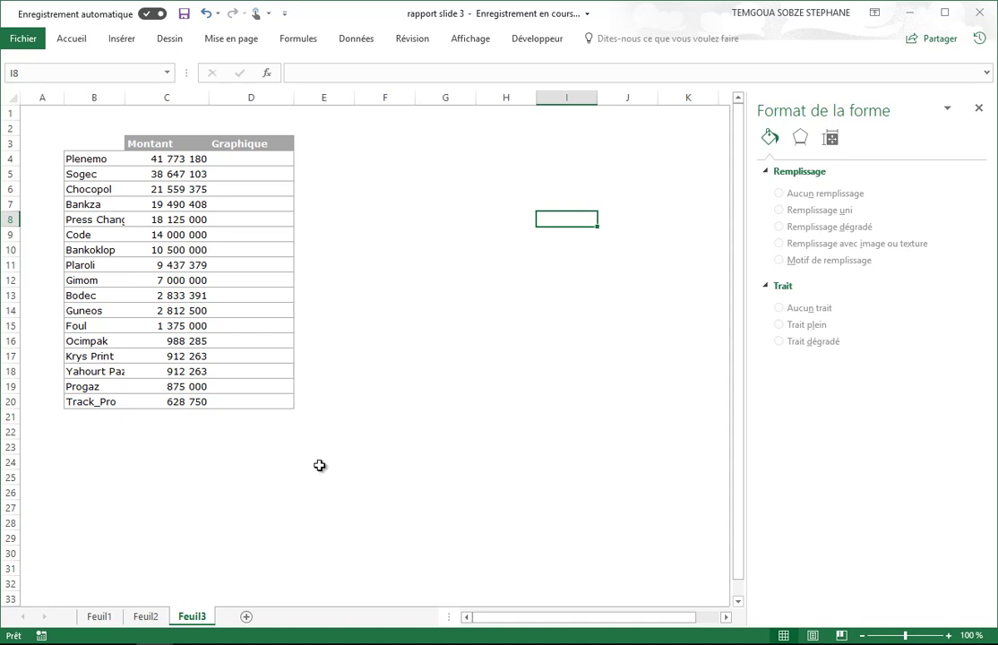
{"action": "left_click", "coordinate": [495, 374]}
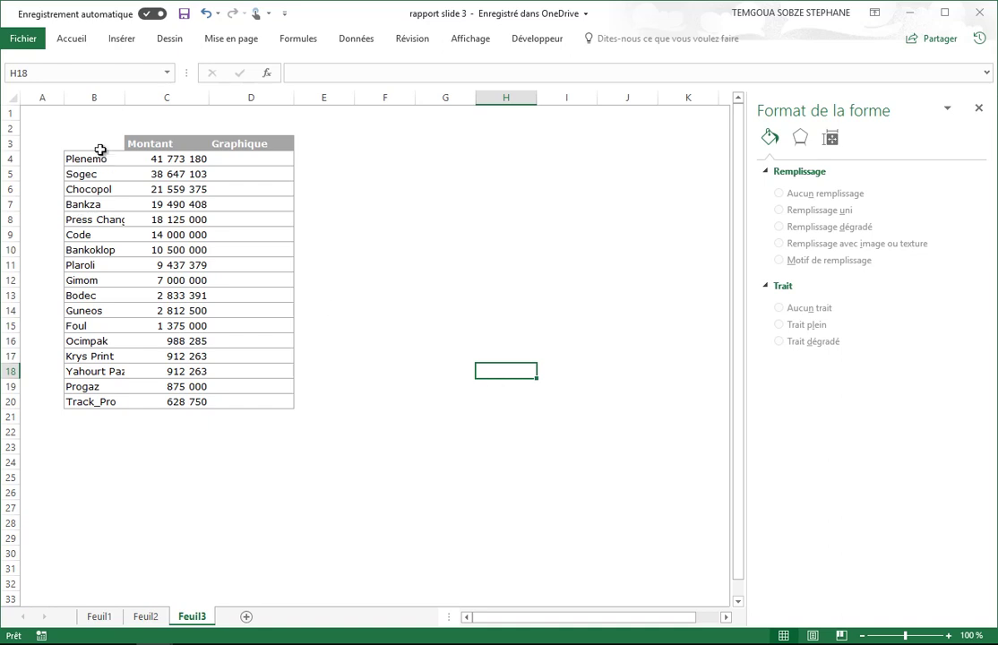
Chart B3:C20 as a clustered horizontal bar chart, moved beside the table and made taller
{"action": "left_click_drag", "start_coordinate": [101, 150], "coordinate": [196, 399]}
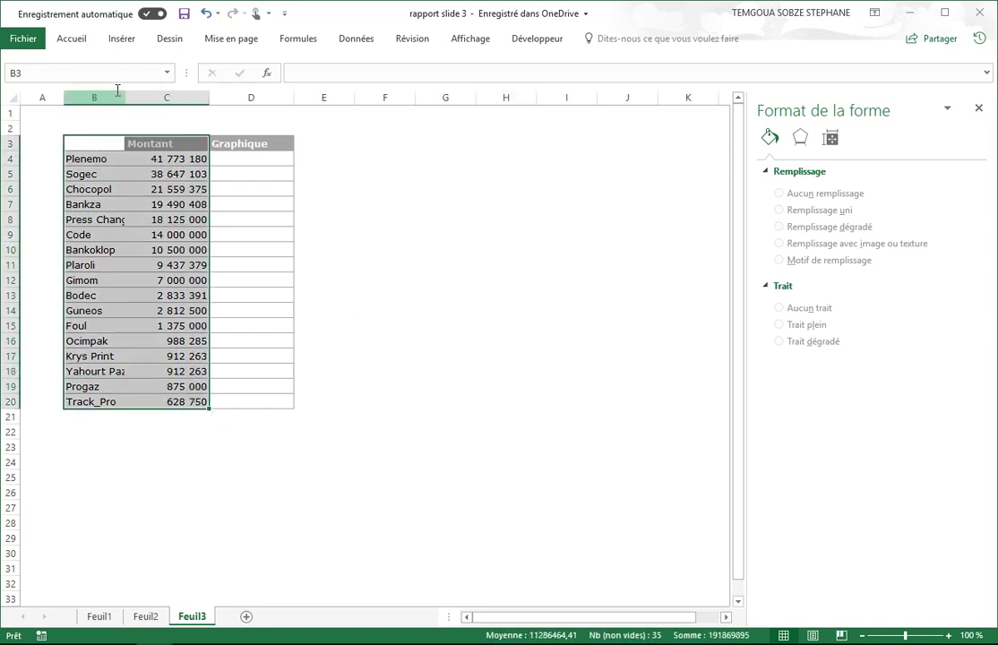
{"action": "left_click", "coordinate": [124, 38]}
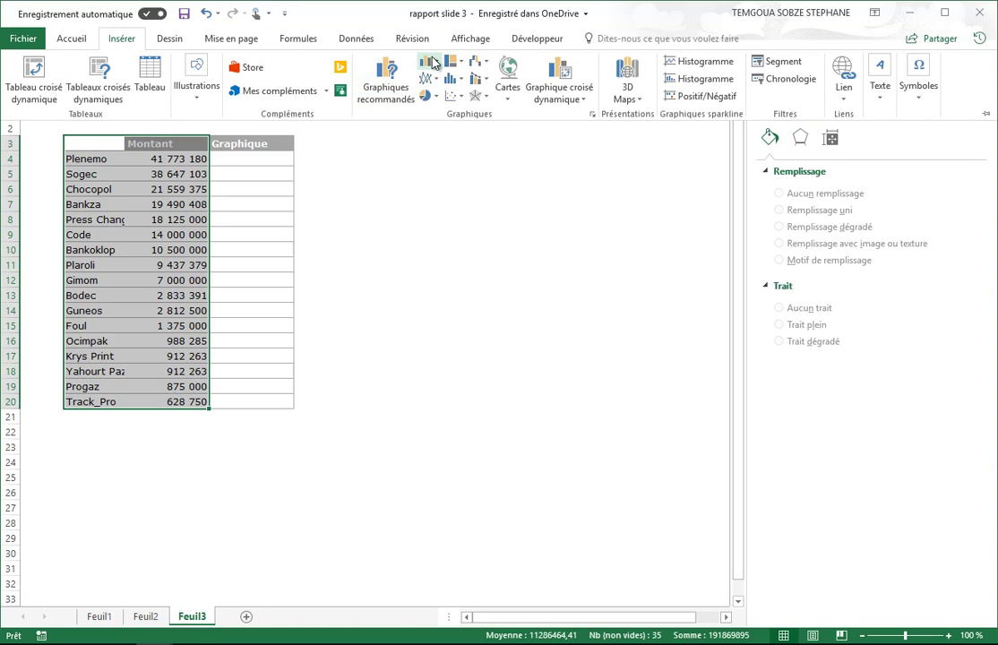
{"action": "left_click", "coordinate": [434, 63]}
{"action": "left_click", "coordinate": [437, 227]}
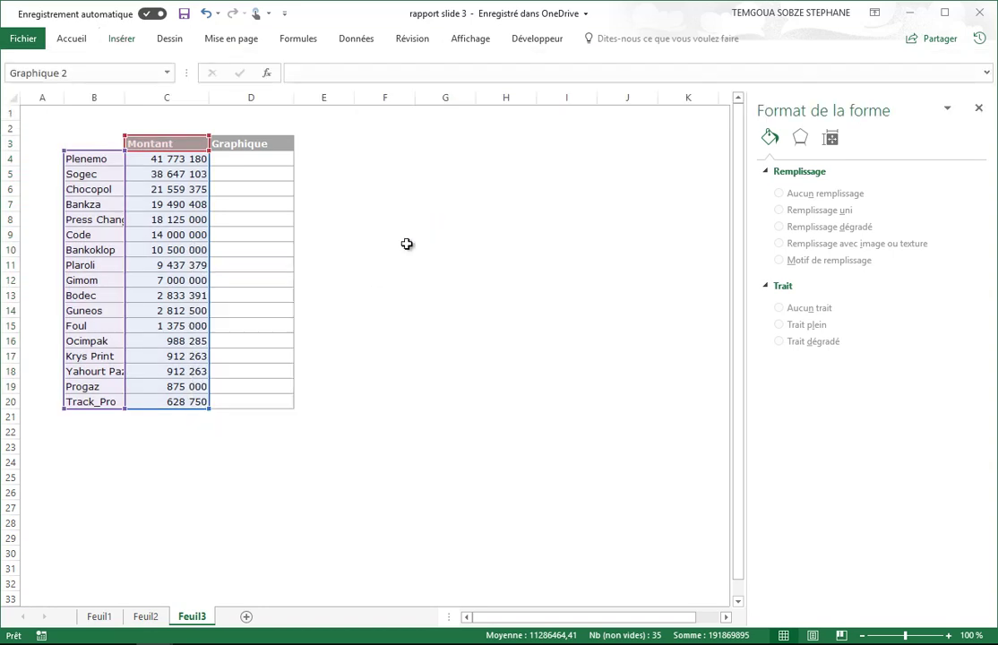
{"action": "left_click_drag", "start_coordinate": [409, 247], "coordinate": [551, 158]}
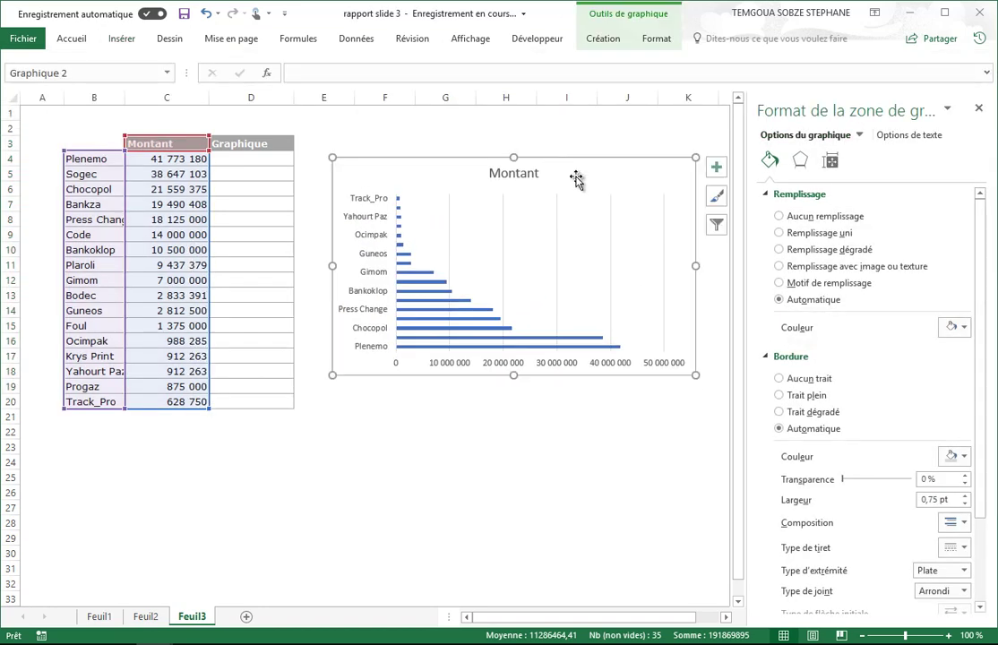
{"action": "left_click_drag", "start_coordinate": [694, 264], "coordinate": [661, 266]}
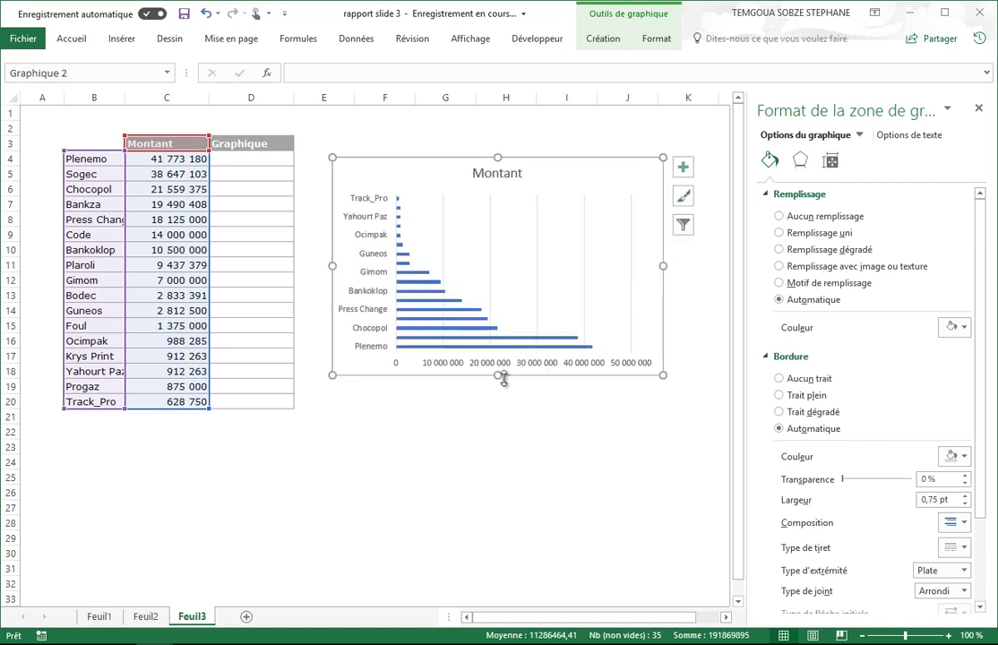
{"action": "left_click_drag", "start_coordinate": [497, 375], "coordinate": [497, 458]}
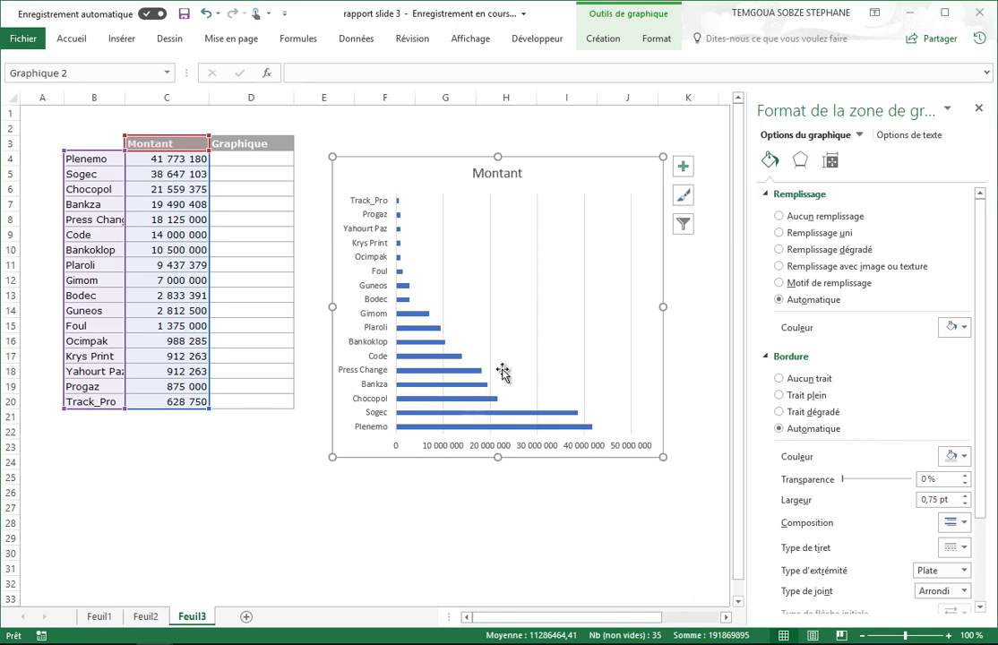
Turn on error bars for the Montant chart through Chart Elements, then select them
{"action": "left_click", "coordinate": [472, 372]}
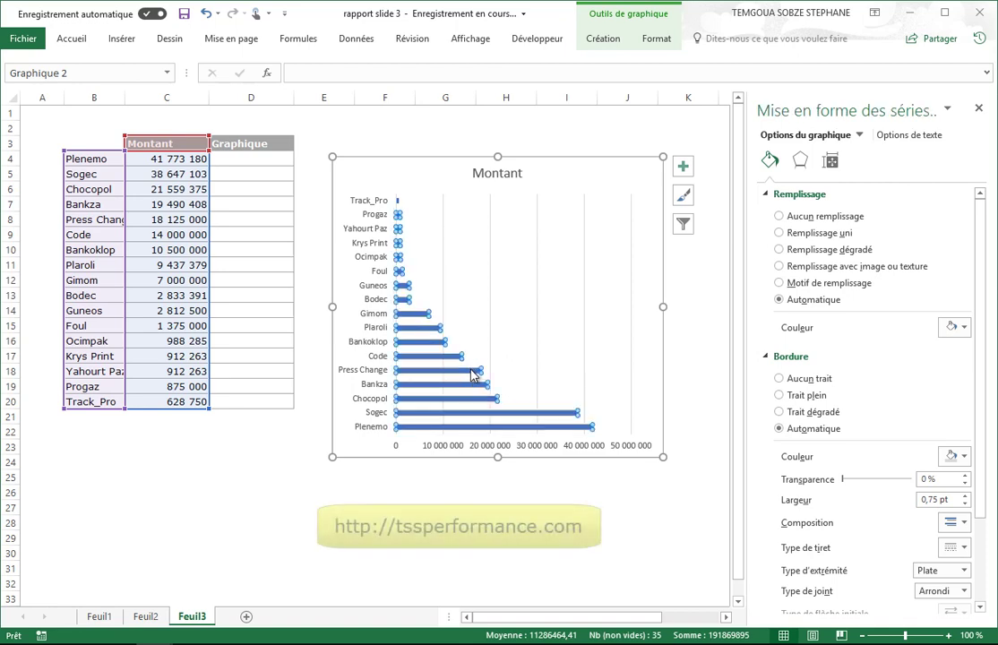
{"action": "left_click", "coordinate": [601, 181]}
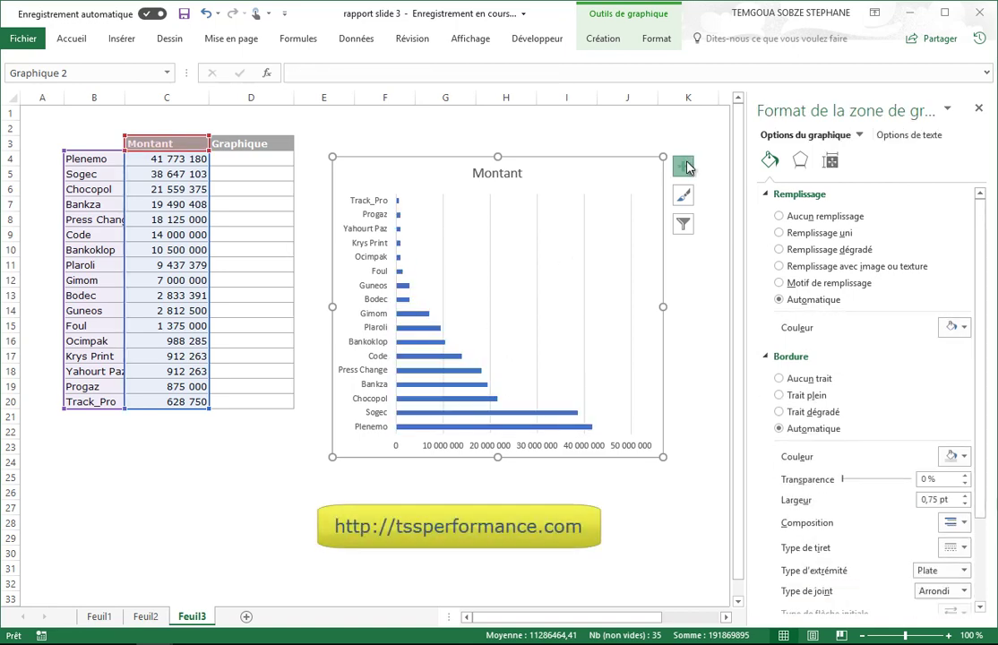
{"action": "left_click", "coordinate": [683, 166]}
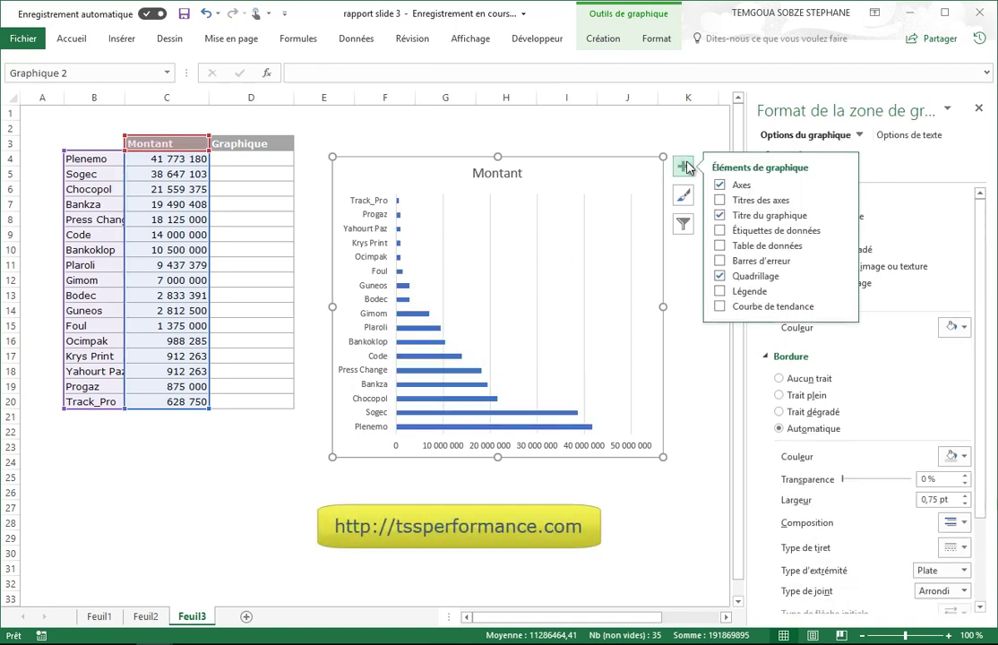
{"action": "left_click", "coordinate": [719, 216]}
{"action": "left_click", "coordinate": [721, 261]}
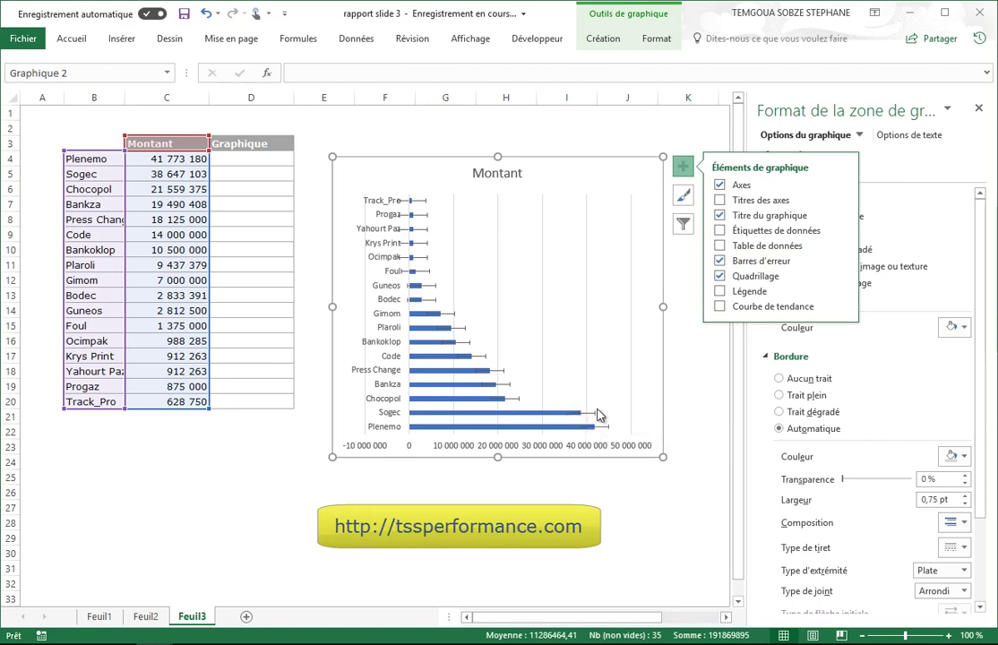
{"action": "left_click", "coordinate": [683, 167]}
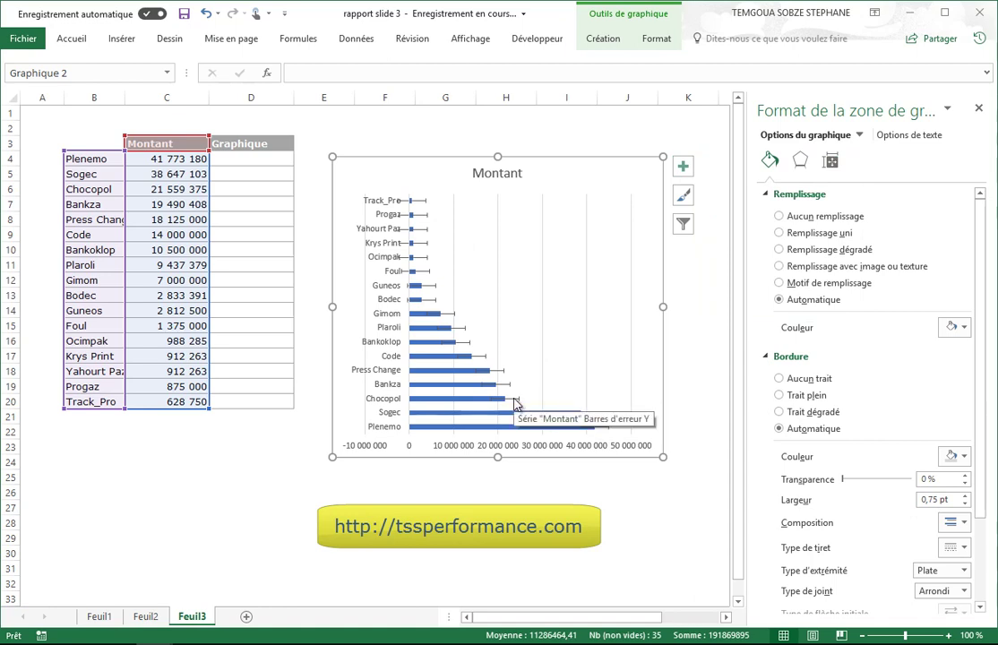
{"action": "left_click", "coordinate": [520, 405]}
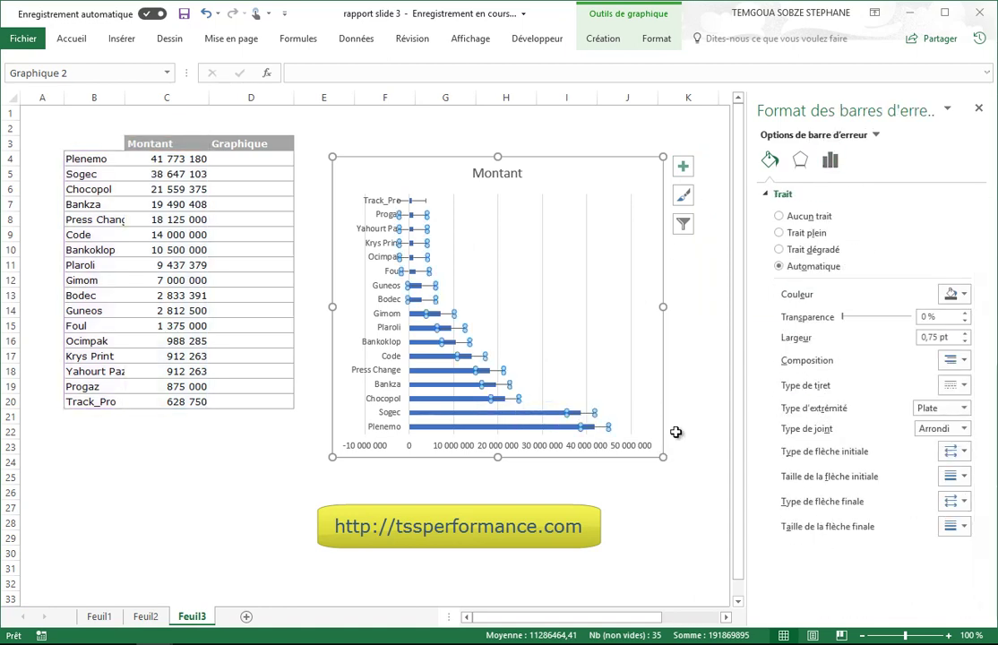
Set the error bars to Négative direction only with Pas de maj end style
{"action": "left_click", "coordinate": [980, 109]}
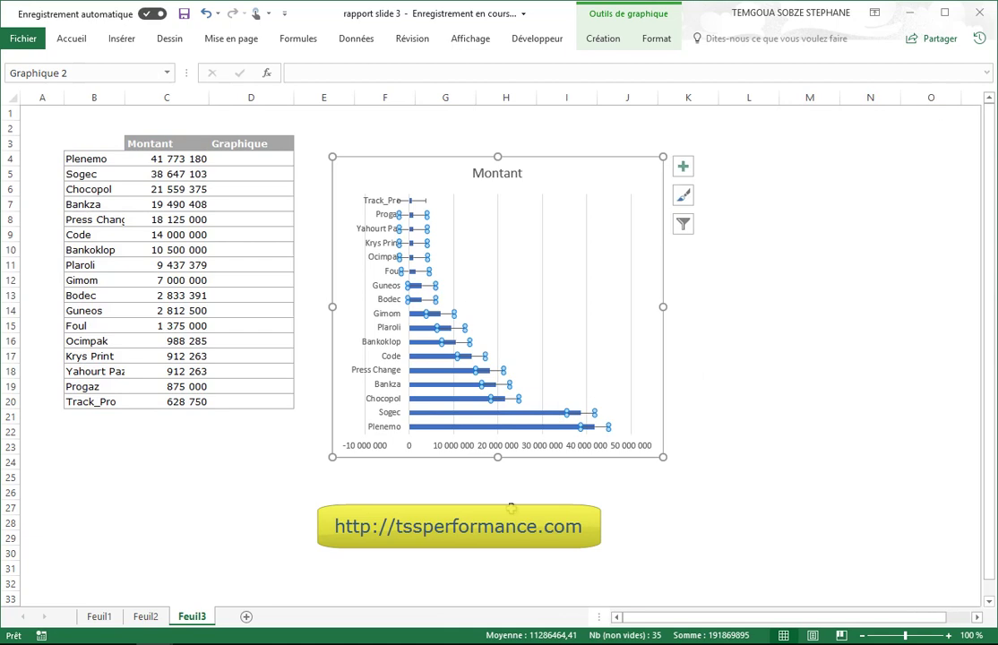
{"action": "left_click", "coordinate": [506, 507]}
{"action": "left_click", "coordinate": [591, 412]}
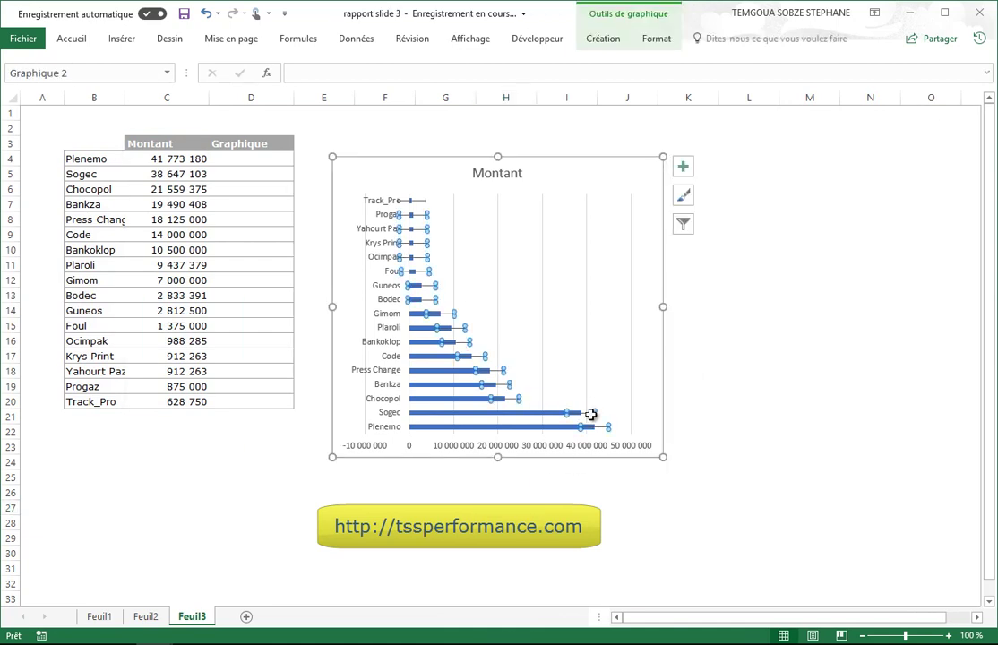
{"action": "double_click", "coordinate": [591, 416]}
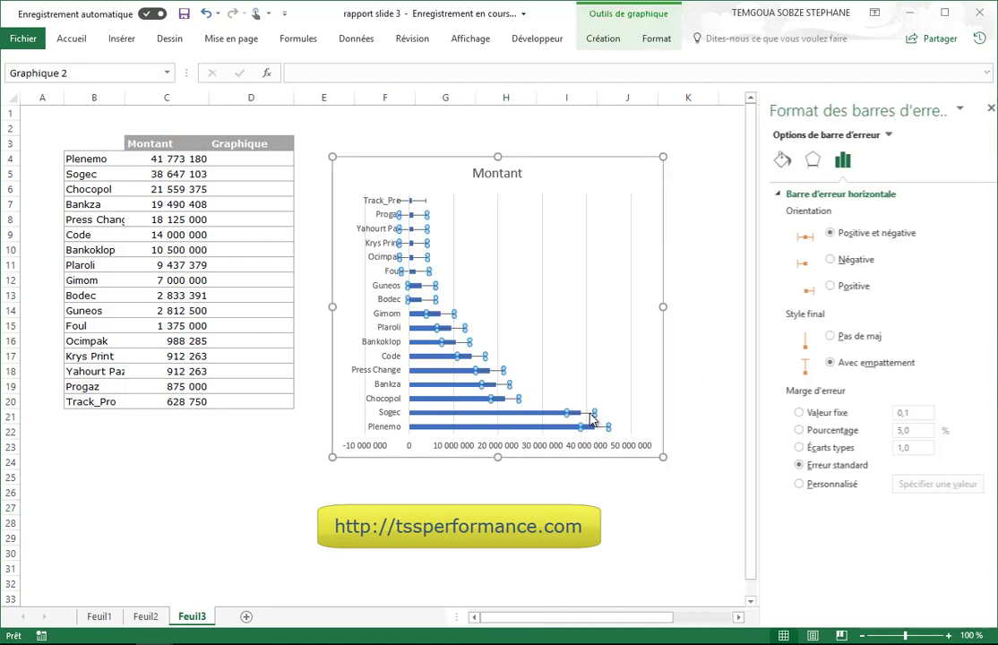
{"action": "left_click", "coordinate": [818, 260]}
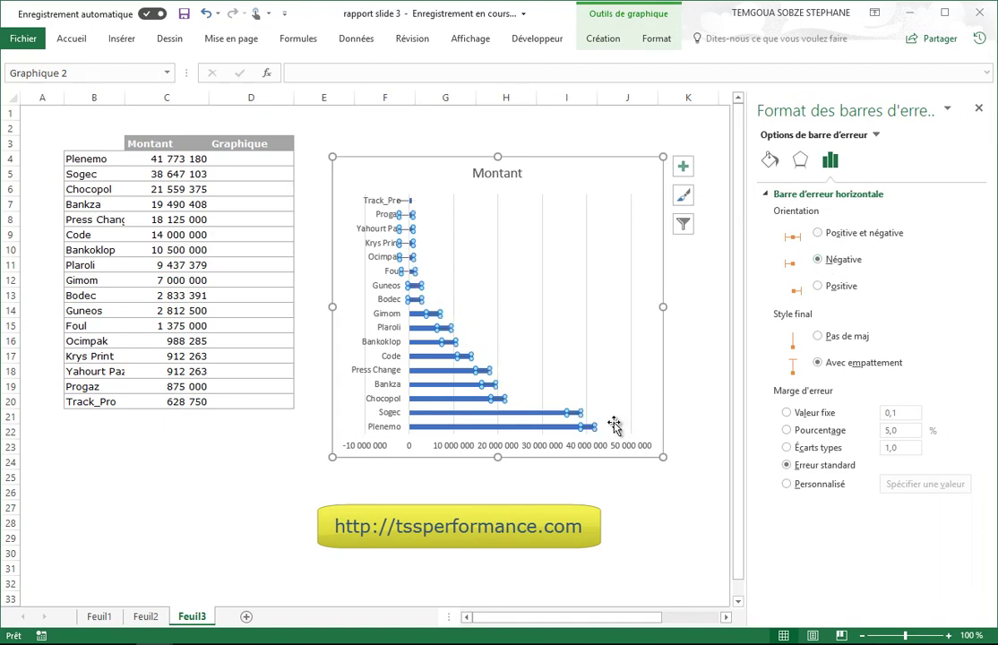
{"action": "left_click", "coordinate": [818, 336]}
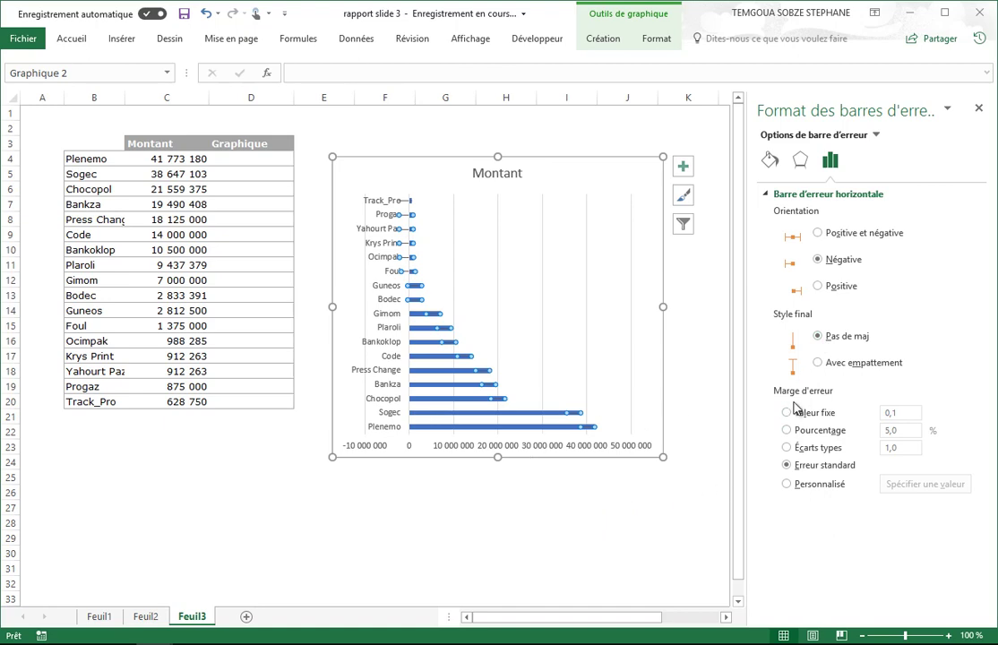
Use custom error values with the negative value set to =Feuil3!$C$4:$C$20
{"action": "left_click", "coordinate": [788, 484]}
{"action": "left_click", "coordinate": [896, 484]}
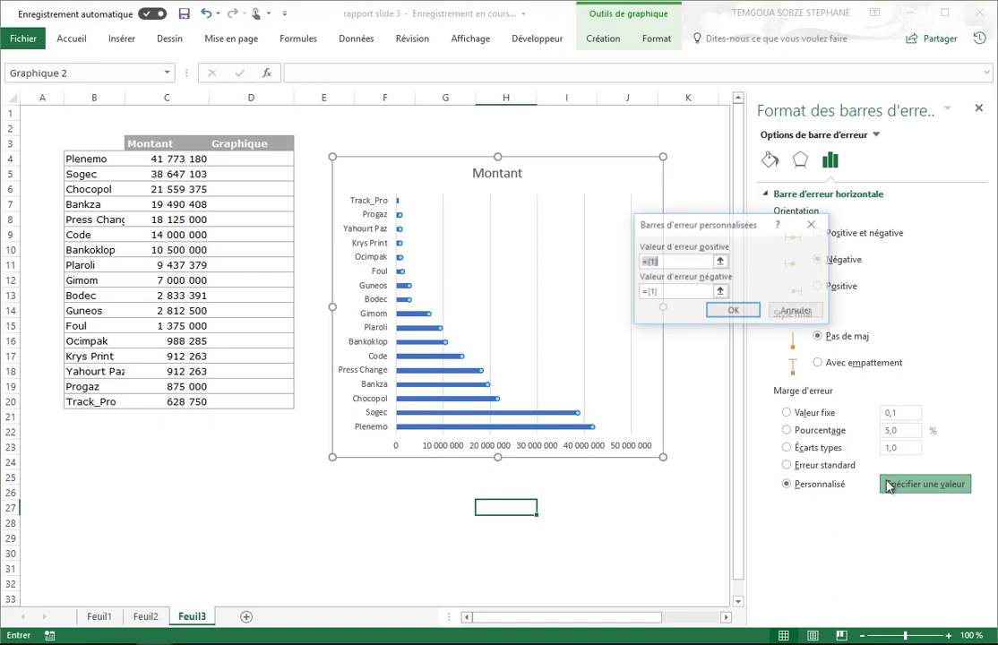
{"action": "left_click", "coordinate": [720, 292]}
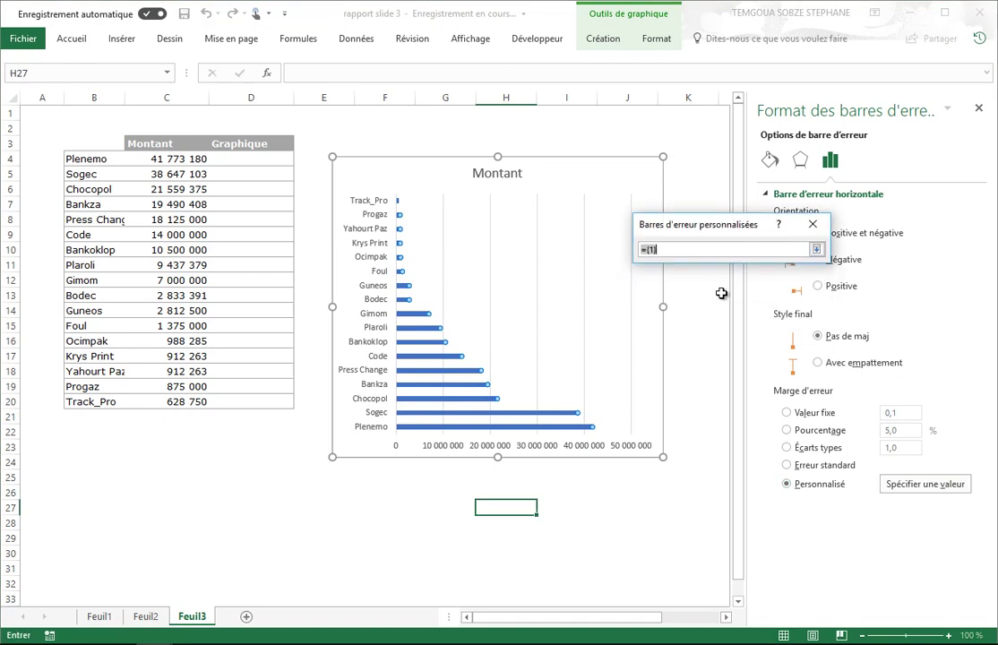
{"action": "left_click", "coordinate": [752, 250]}
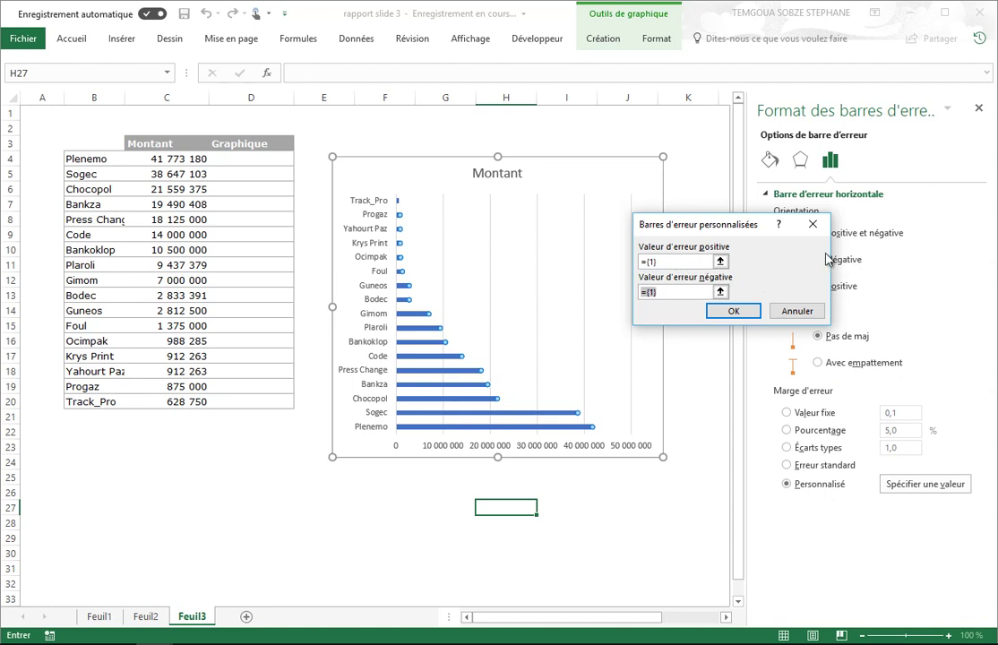
{"action": "left_click_drag", "start_coordinate": [735, 232], "coordinate": [628, 171]}
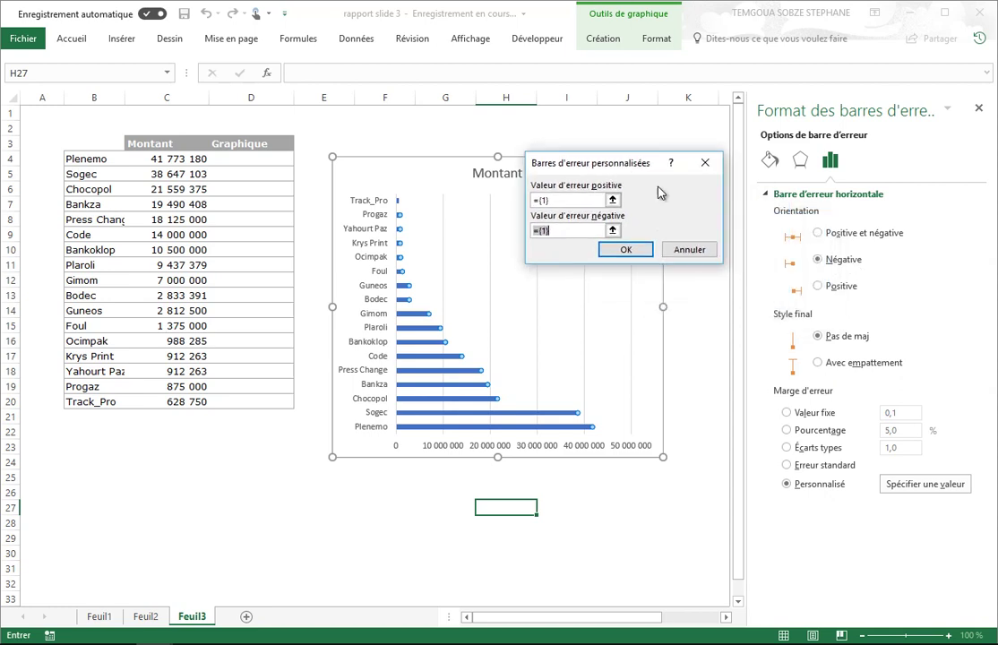
{"action": "left_click", "coordinate": [614, 231]}
{"action": "left_click", "coordinate": [163, 165]}
{"action": "left_click_drag", "start_coordinate": [163, 165], "coordinate": [161, 401]}
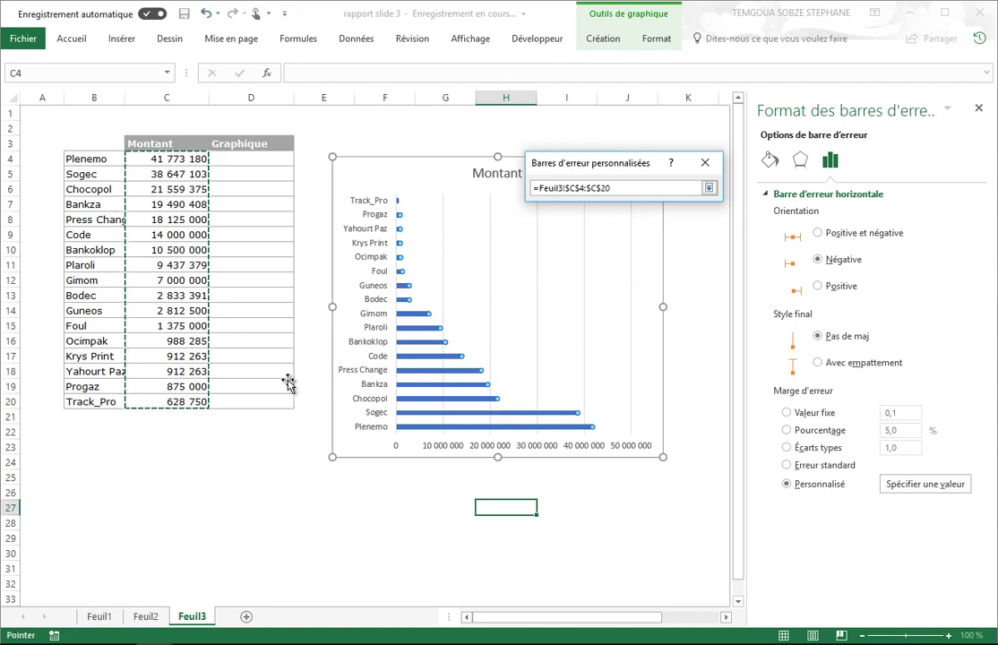
{"action": "left_click", "coordinate": [709, 189]}
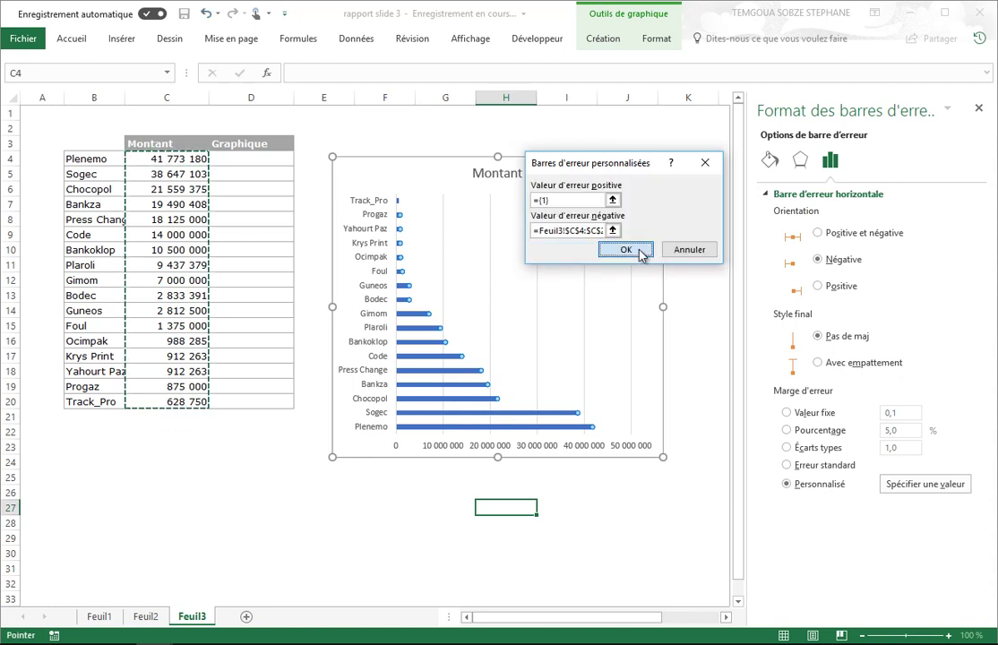
{"action": "left_click", "coordinate": [626, 250]}
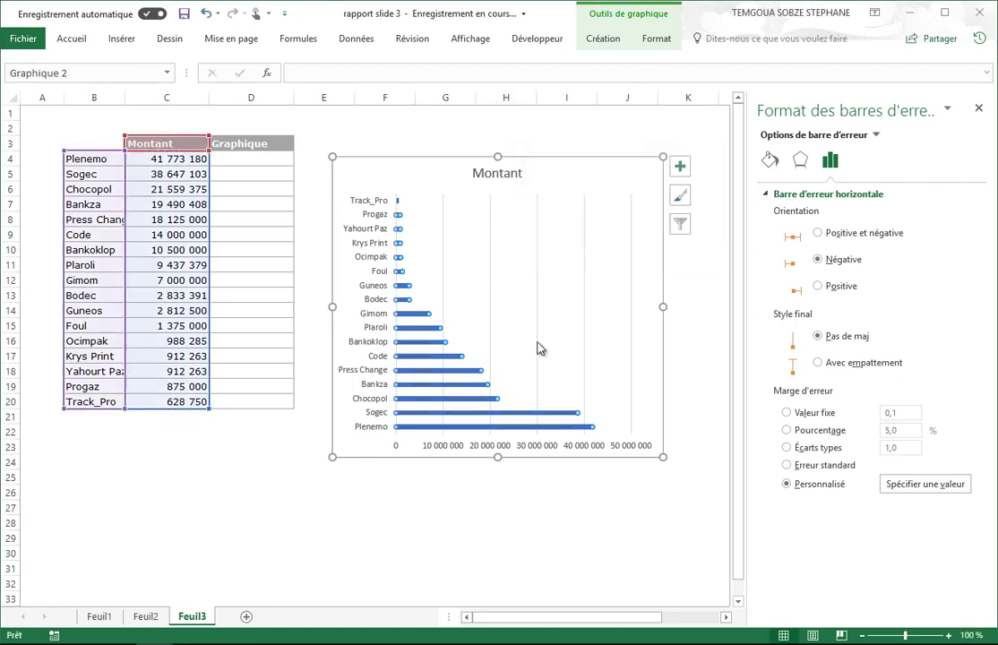
Give the Montant bars no fill and no outline so only the stems remain
{"action": "left_click", "coordinate": [484, 431]}
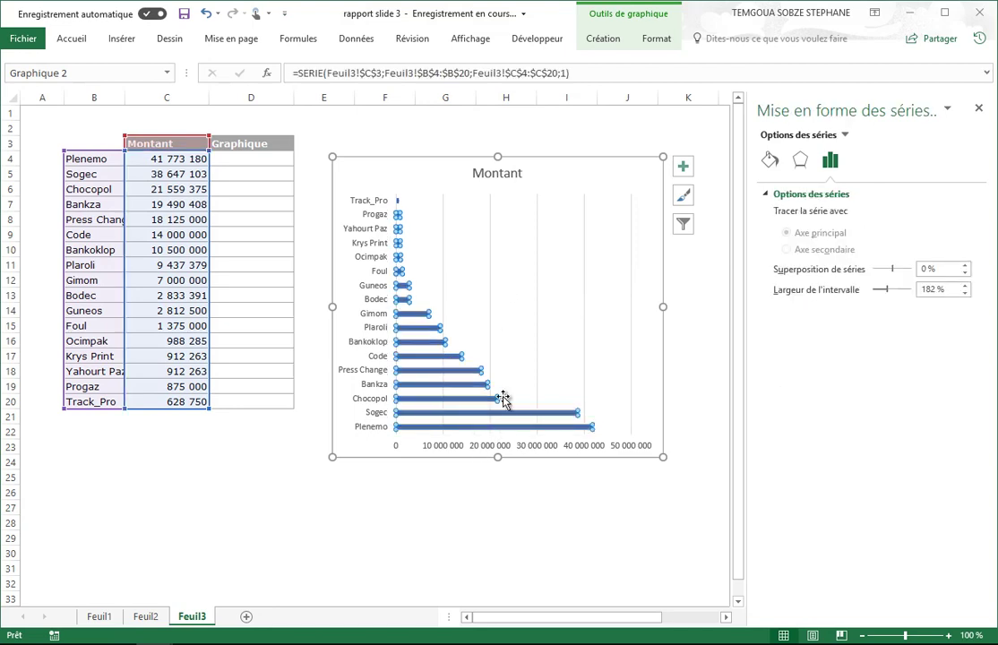
{"action": "left_click", "coordinate": [374, 523]}
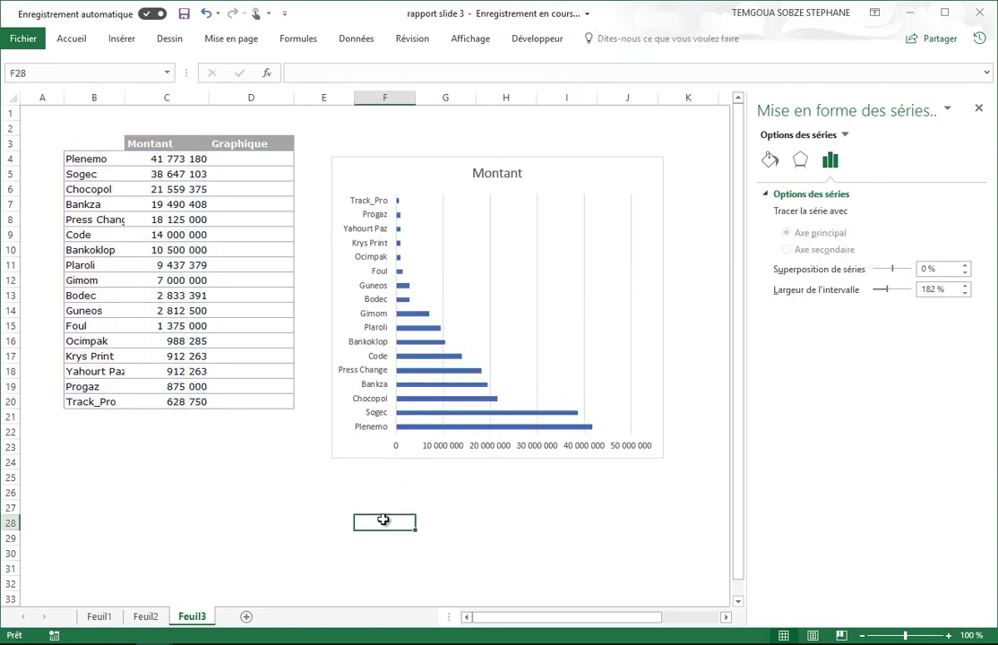
{"action": "left_click", "coordinate": [456, 436]}
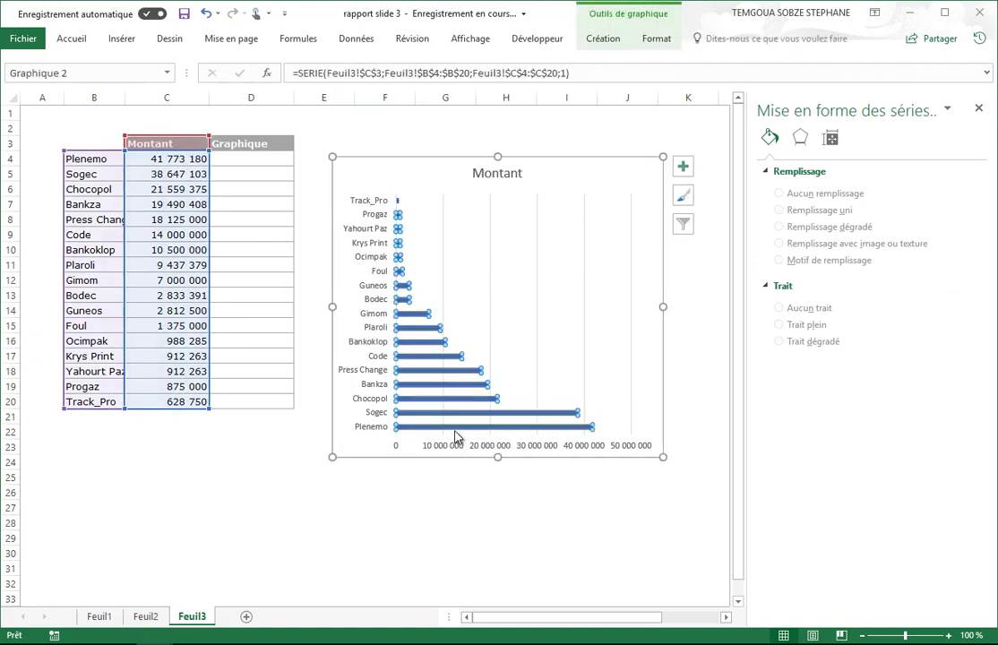
{"action": "left_click", "coordinate": [770, 161]}
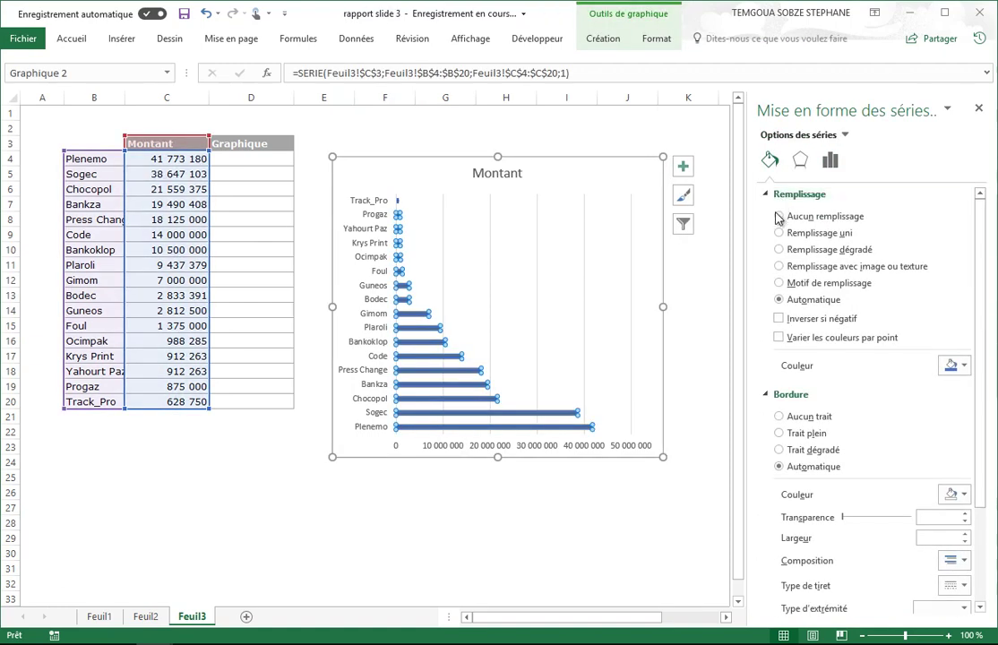
{"action": "left_click", "coordinate": [778, 217]}
{"action": "left_click", "coordinate": [779, 385]}
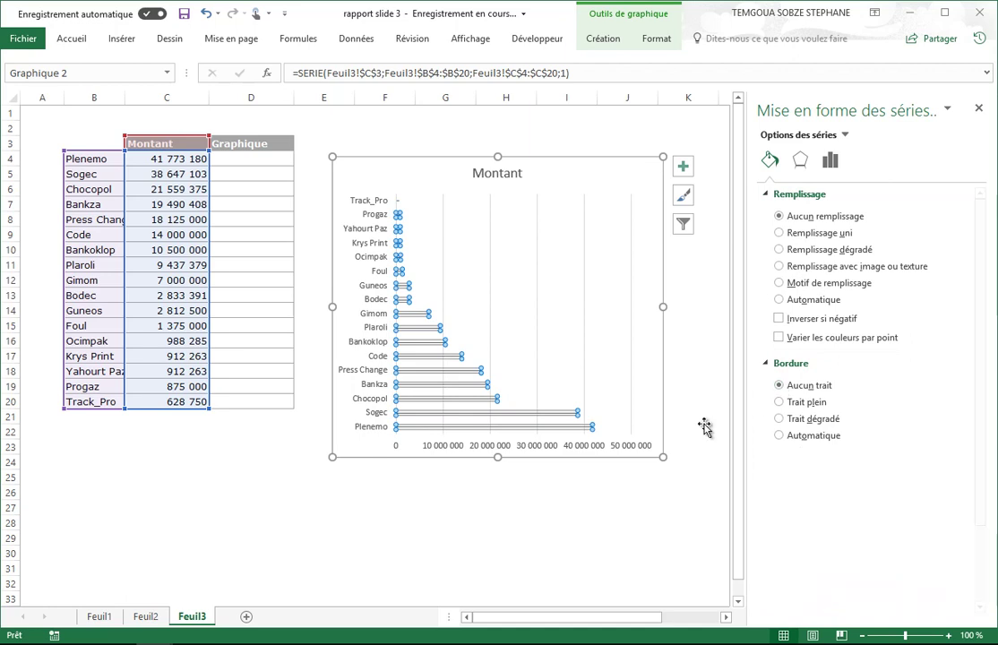
{"action": "left_click", "coordinate": [589, 479]}
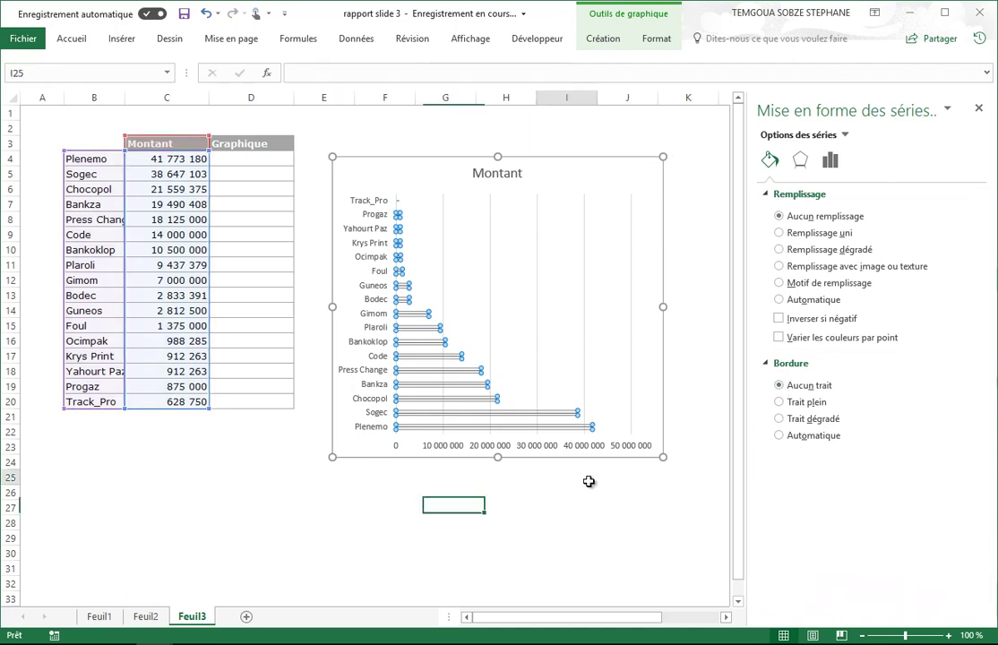
Delete the Montant chart title and select the error-bar stems
{"action": "left_click", "coordinate": [587, 325]}
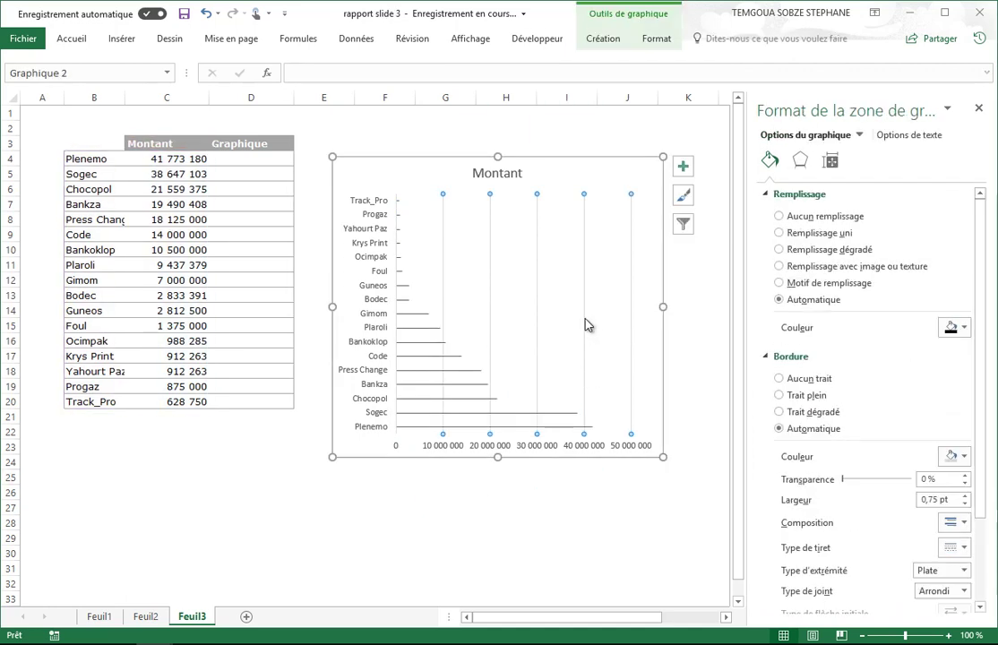
{"action": "left_click", "coordinate": [500, 176]}
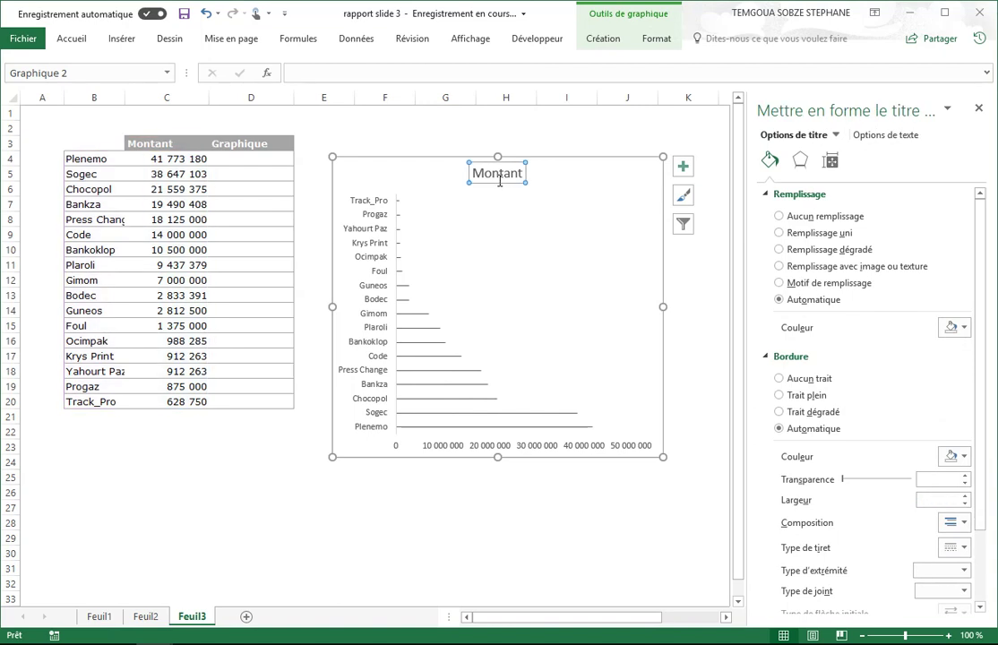
{"action": "key", "text": "Delete"}
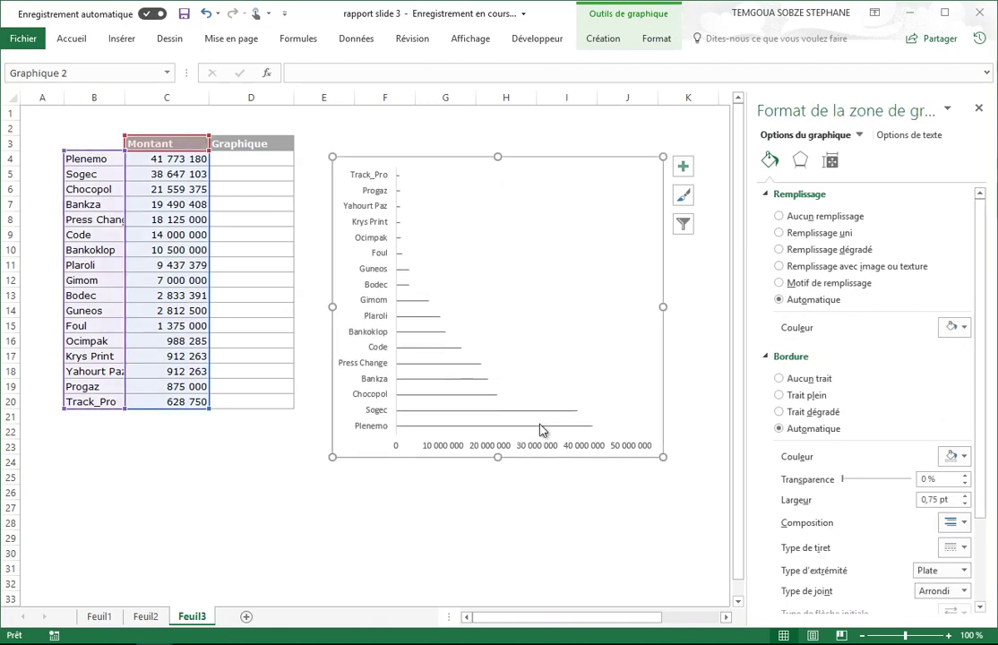
{"action": "left_click", "coordinate": [546, 412]}
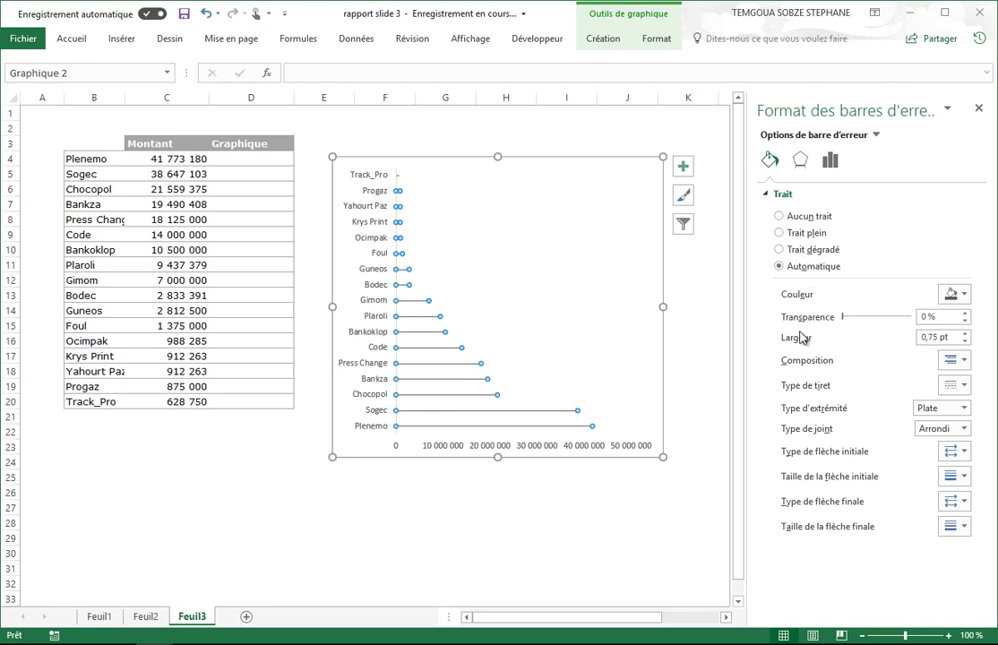
Give the stems no starting arrowhead and a solid black line colour
{"action": "left_click", "coordinate": [964, 452]}
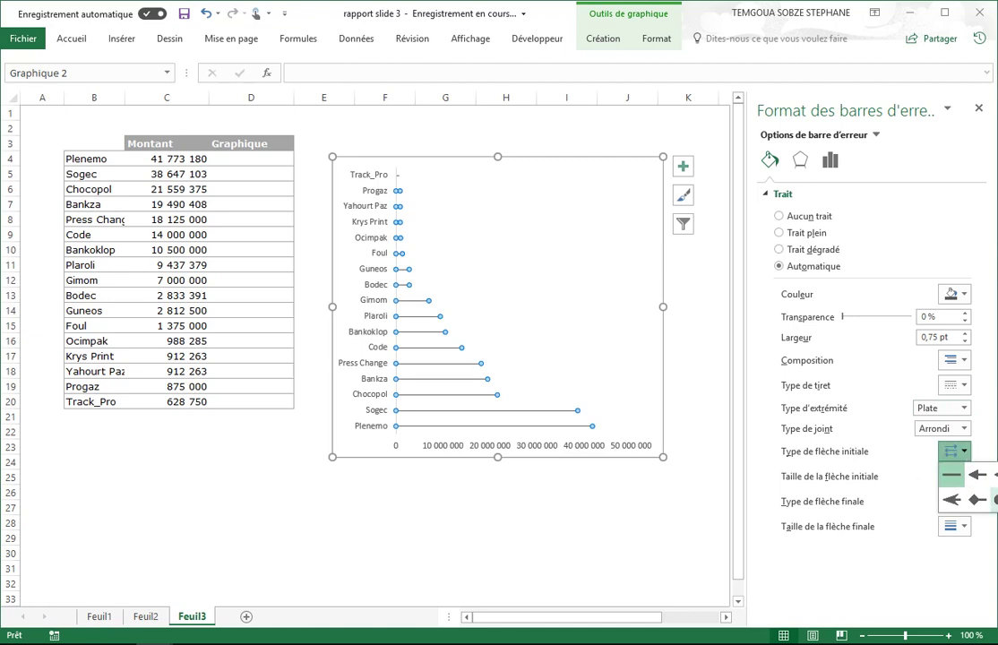
{"action": "left_click", "coordinate": [952, 477]}
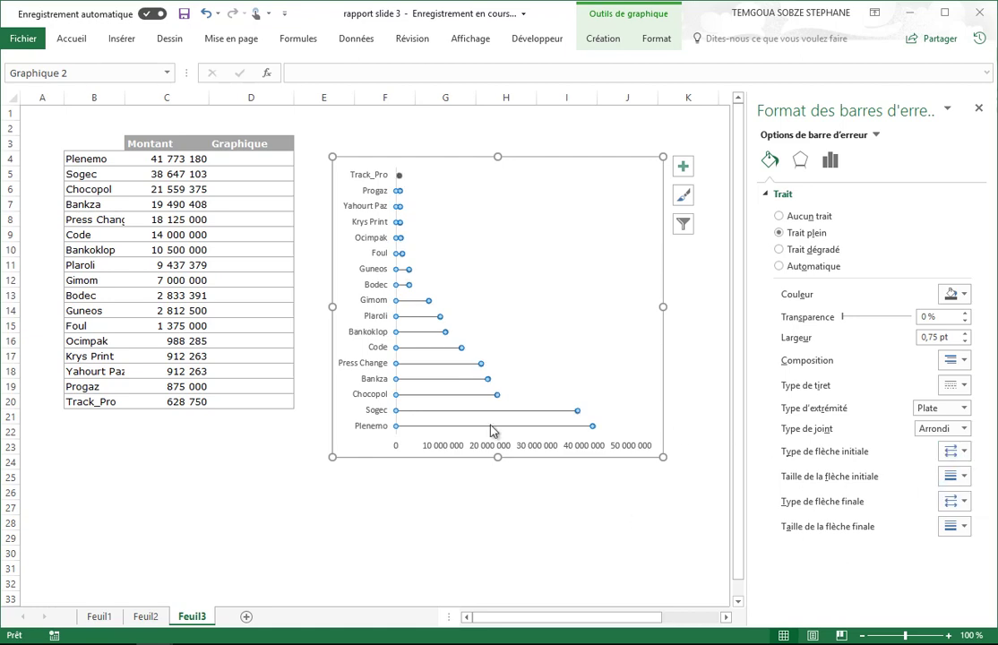
{"action": "left_click", "coordinate": [495, 539]}
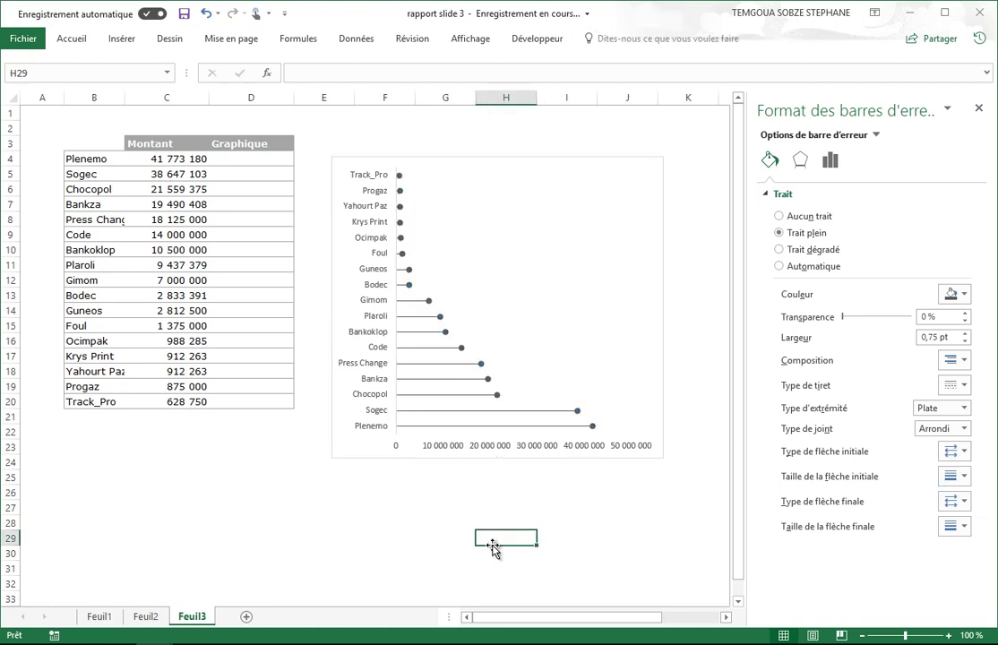
{"action": "left_click", "coordinate": [565, 411]}
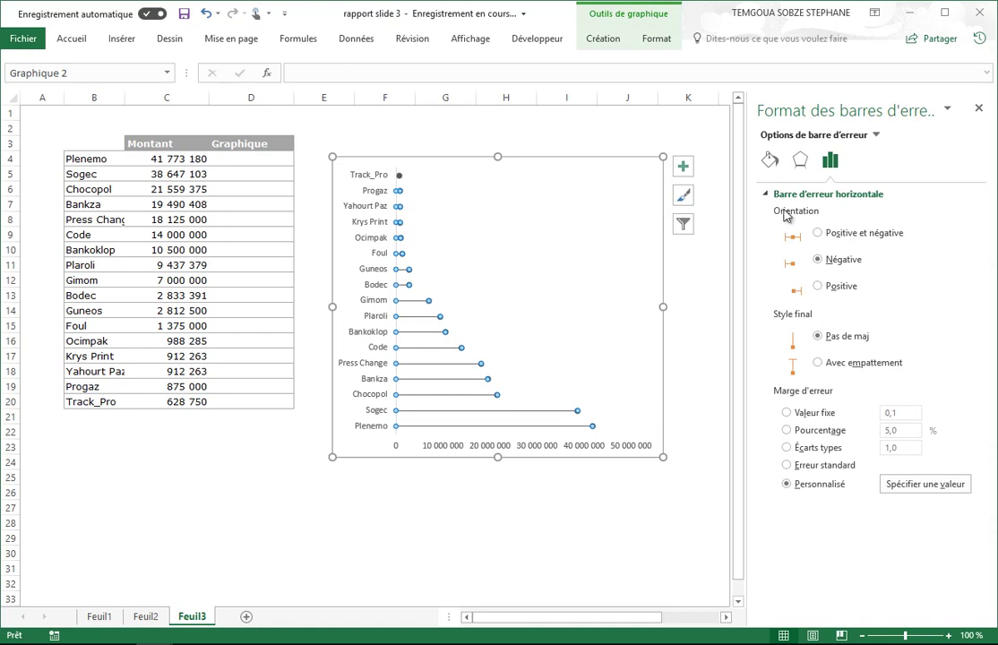
{"action": "left_click", "coordinate": [770, 160]}
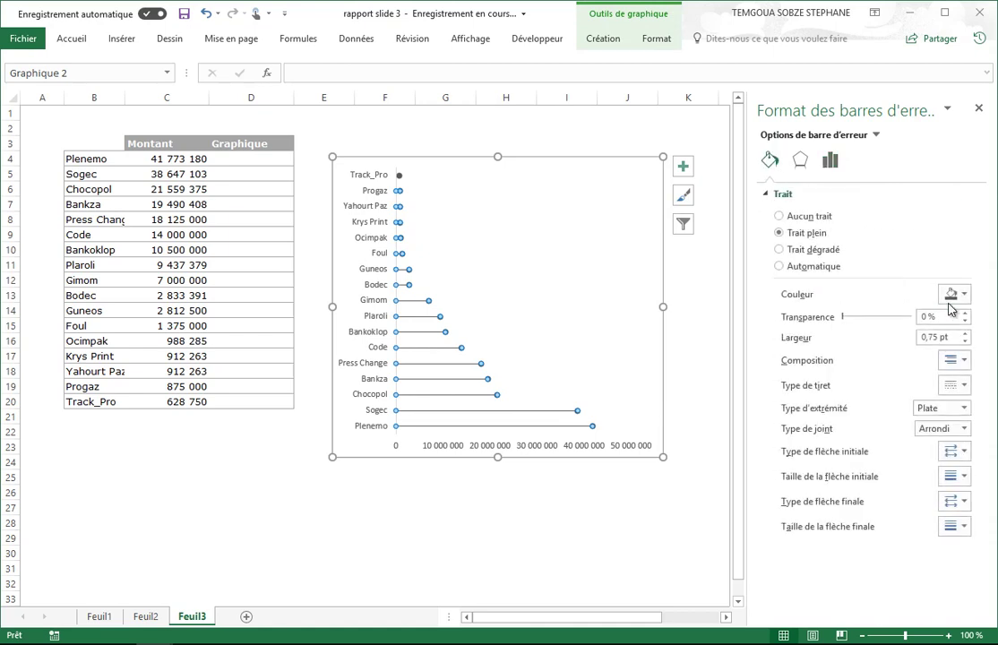
{"action": "left_click", "coordinate": [952, 296]}
{"action": "left_click", "coordinate": [935, 329]}
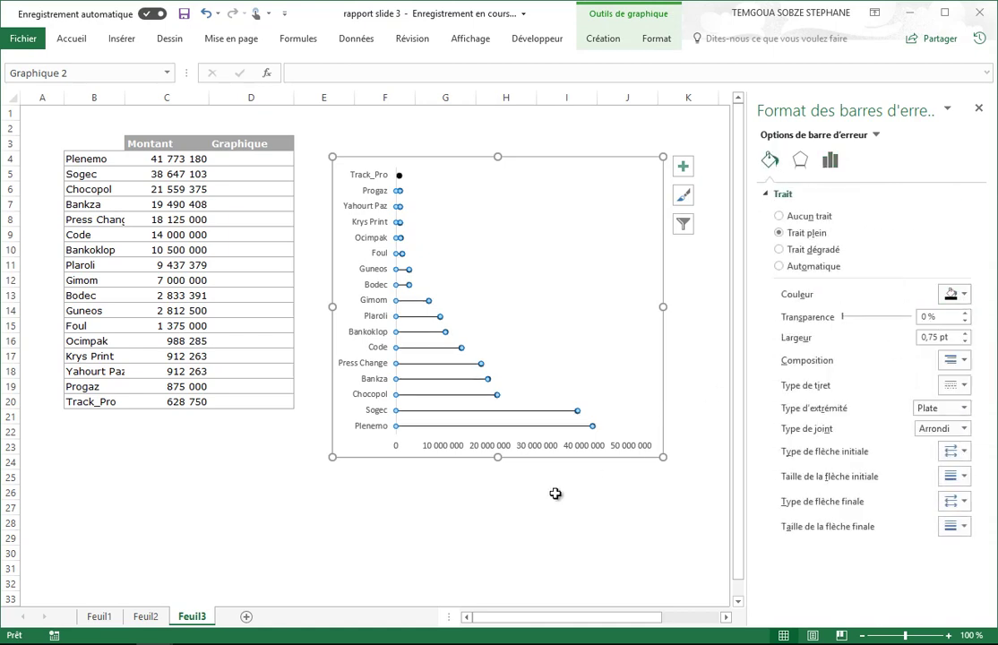
{"action": "left_click", "coordinate": [460, 446]}
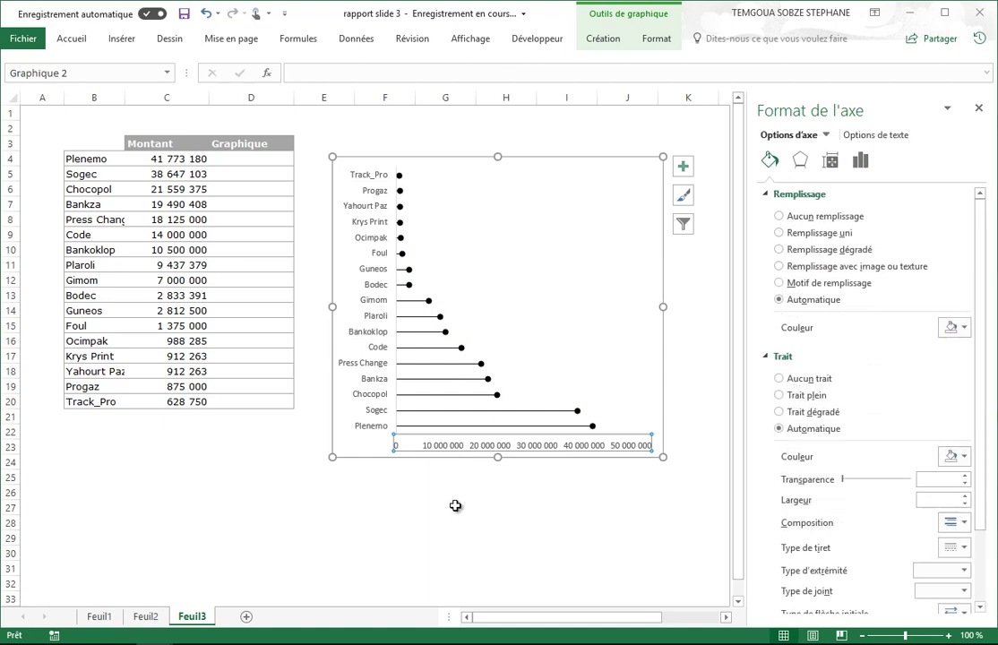
Delete the value axis, reverse the company order so Plenemo is on top, and delete the company axis
{"action": "key", "text": "Delete"}
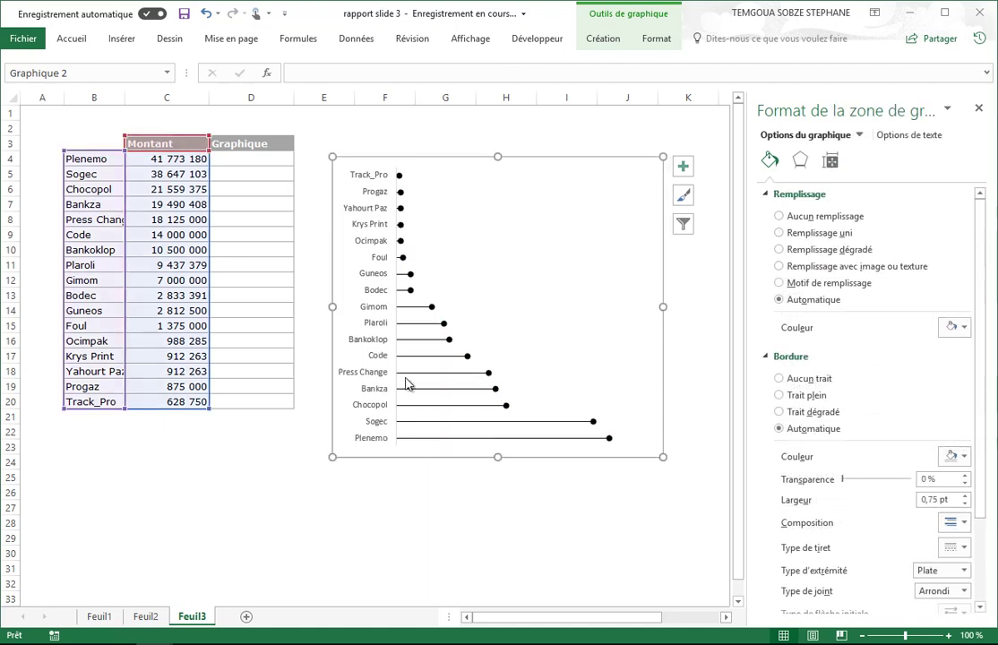
{"action": "left_click", "coordinate": [372, 329]}
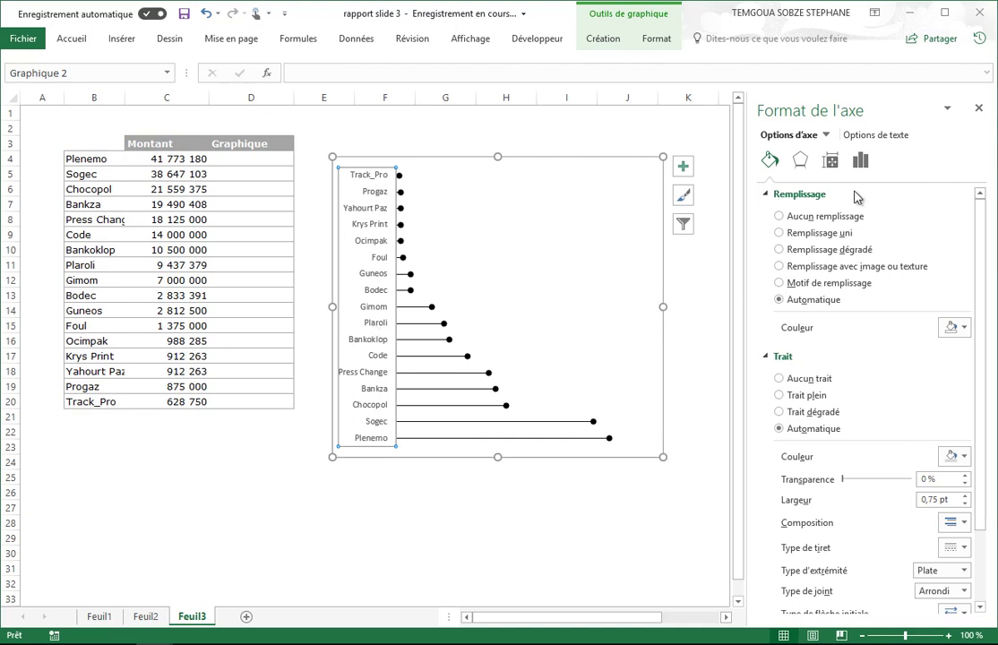
{"action": "left_click", "coordinate": [861, 161]}
{"action": "left_click", "coordinate": [762, 196]}
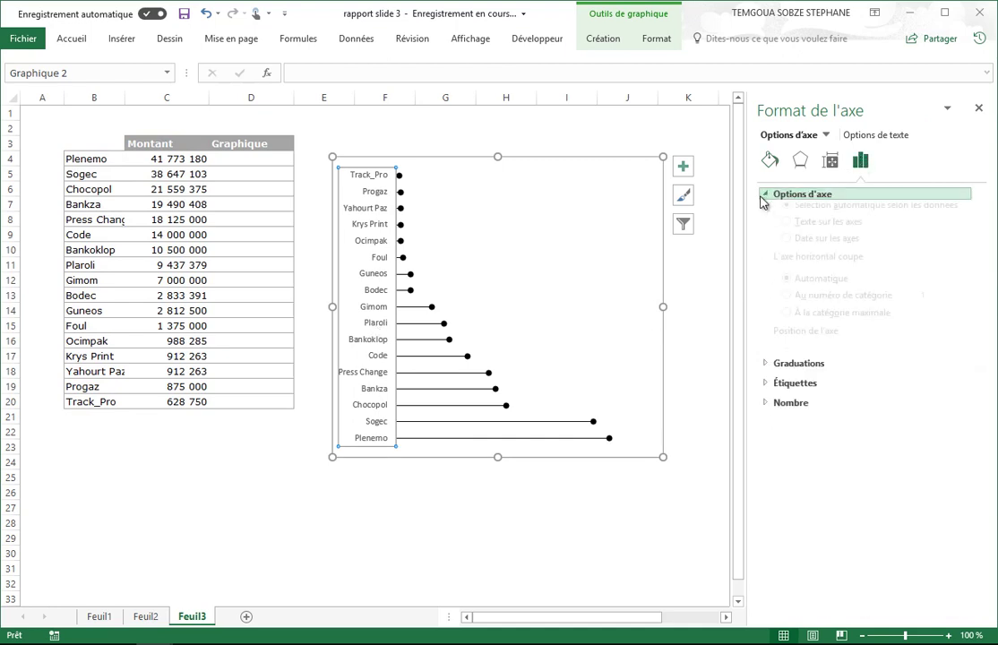
{"action": "left_click", "coordinate": [779, 416]}
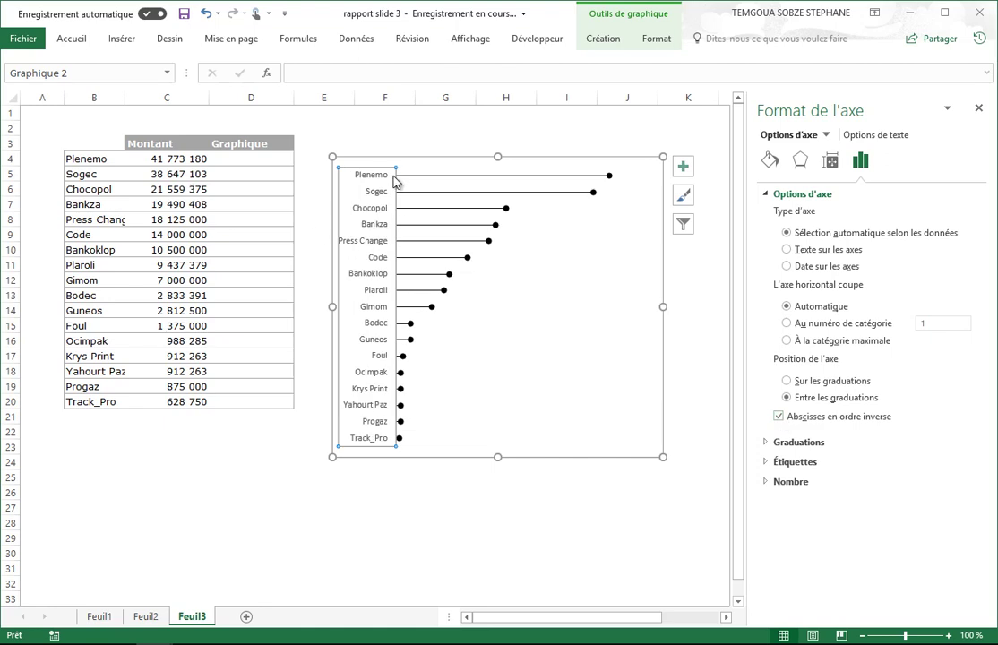
{"action": "key", "text": "Delete"}
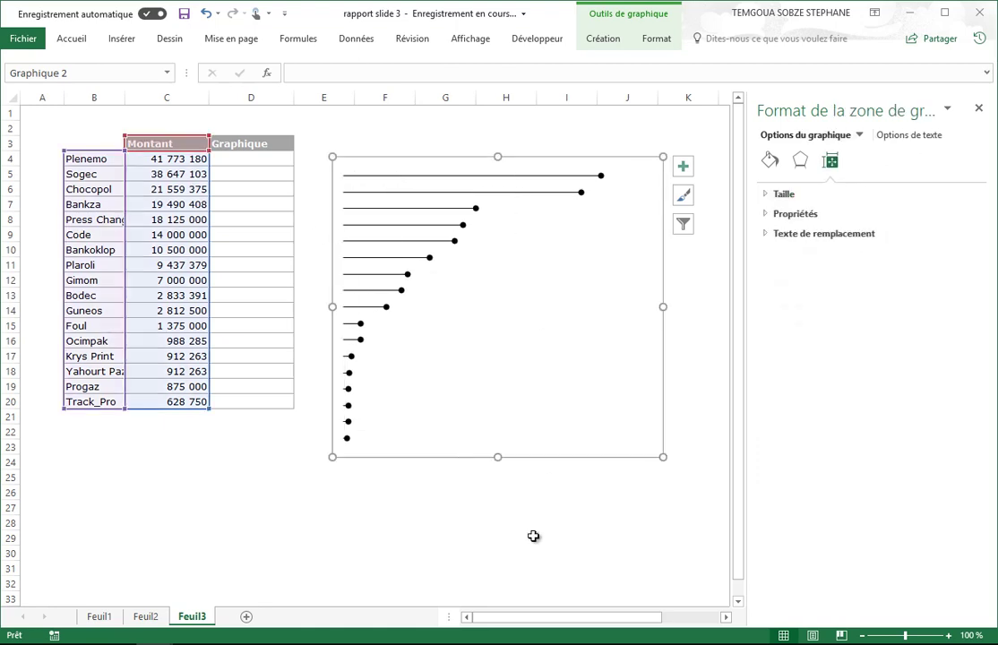
{"action": "left_click", "coordinate": [533, 535]}
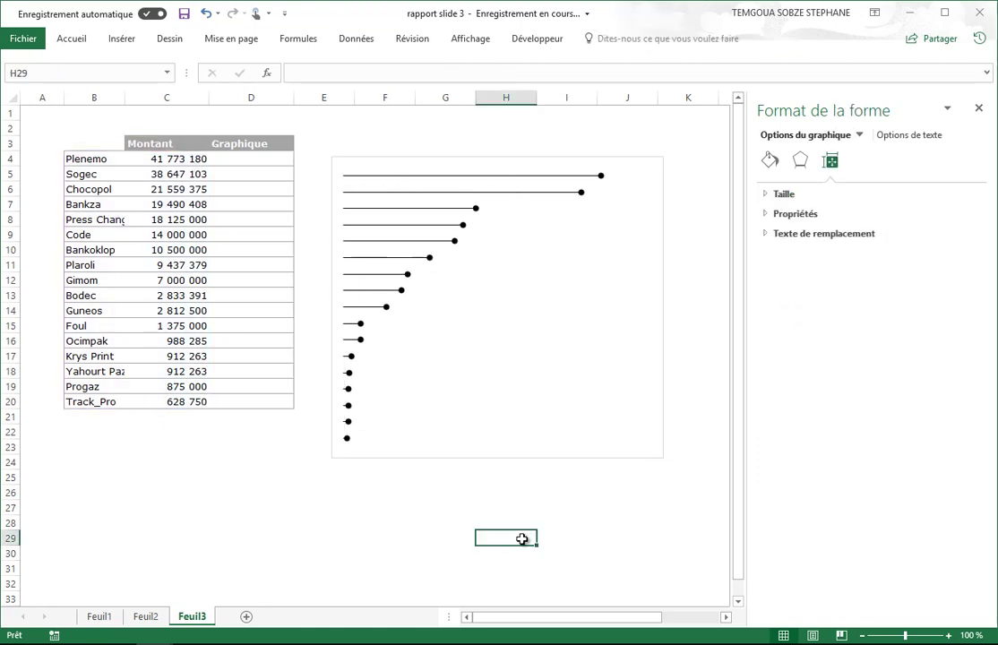
Give the chart area Aucun remplissage and Aucun trait
{"action": "left_click", "coordinate": [560, 159]}
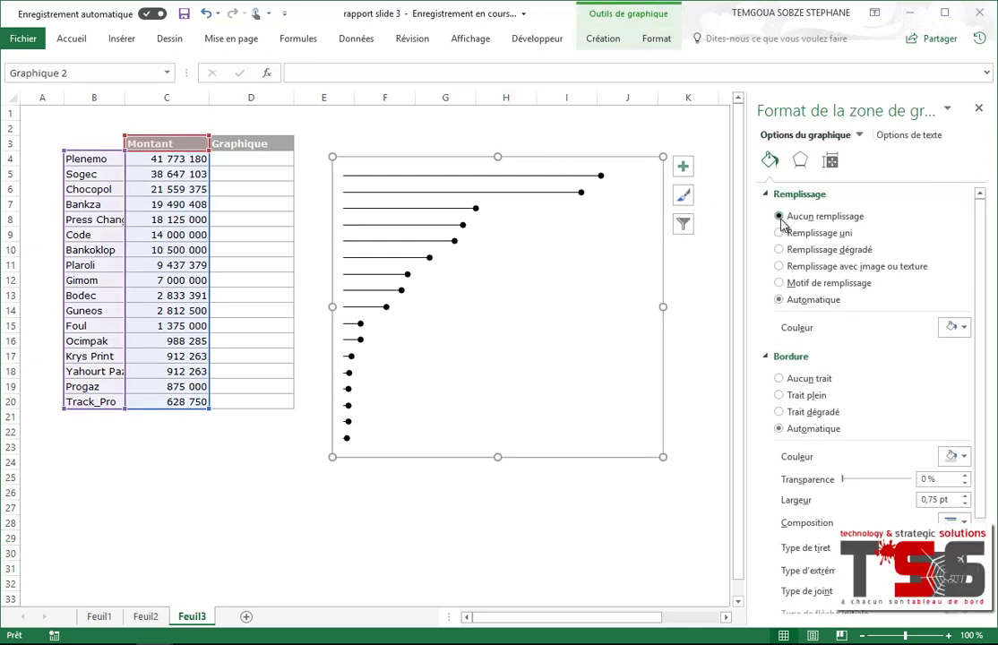
{"action": "left_click", "coordinate": [780, 218]}
{"action": "left_click", "coordinate": [780, 348]}
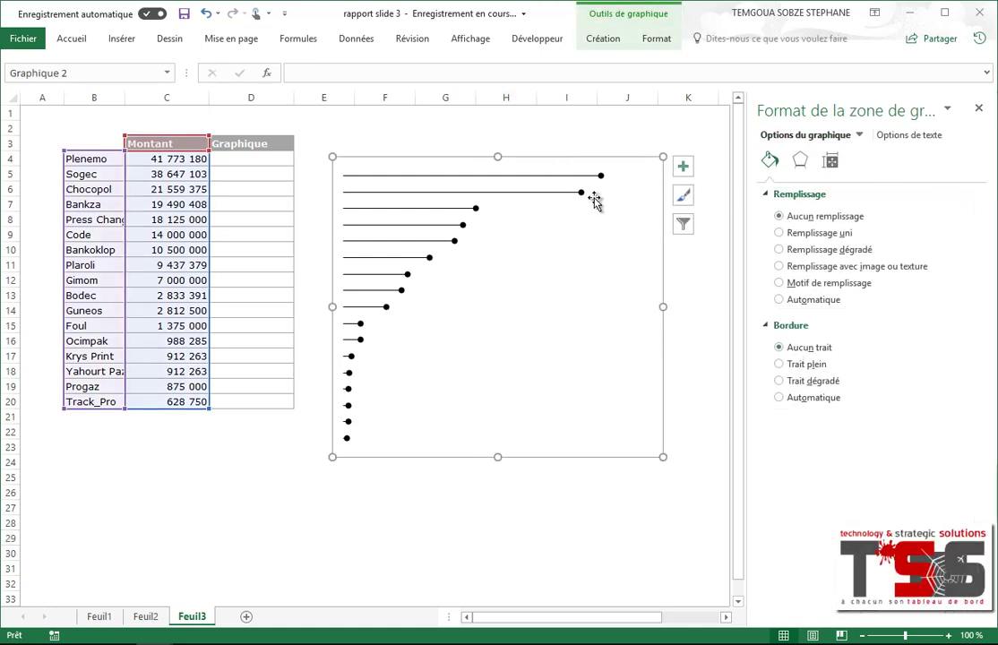
Move and resize the chart and plot area to fill column D, rows 4–20
{"action": "left_click_drag", "start_coordinate": [591, 158], "coordinate": [462, 141]}
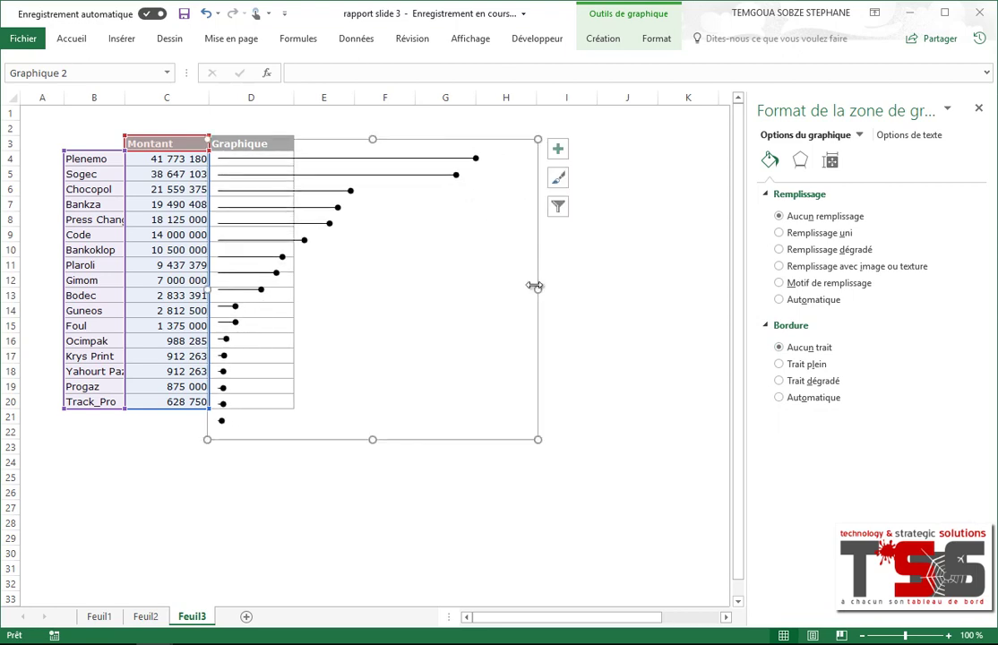
{"action": "left_click_drag", "start_coordinate": [535, 285], "coordinate": [293, 281]}
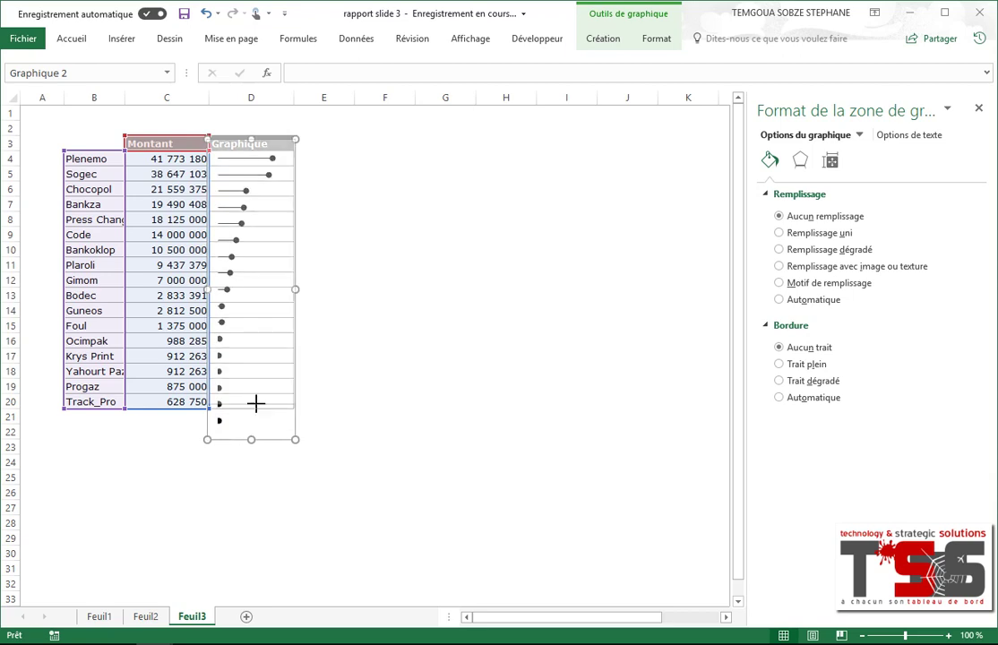
{"action": "left_click_drag", "start_coordinate": [257, 410], "coordinate": [258, 411]}
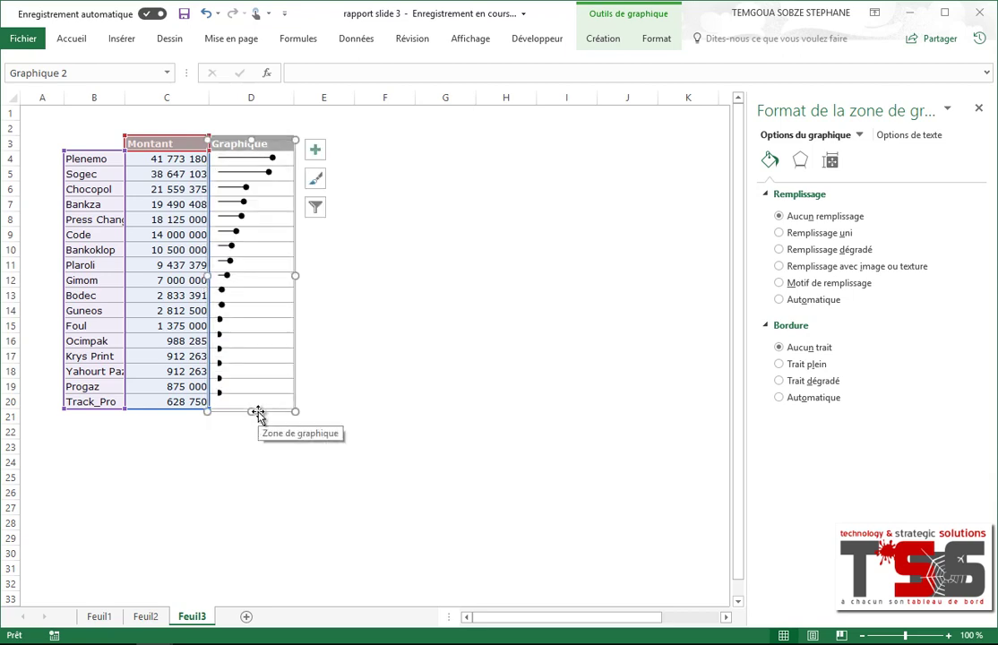
{"action": "left_click", "coordinate": [252, 400]}
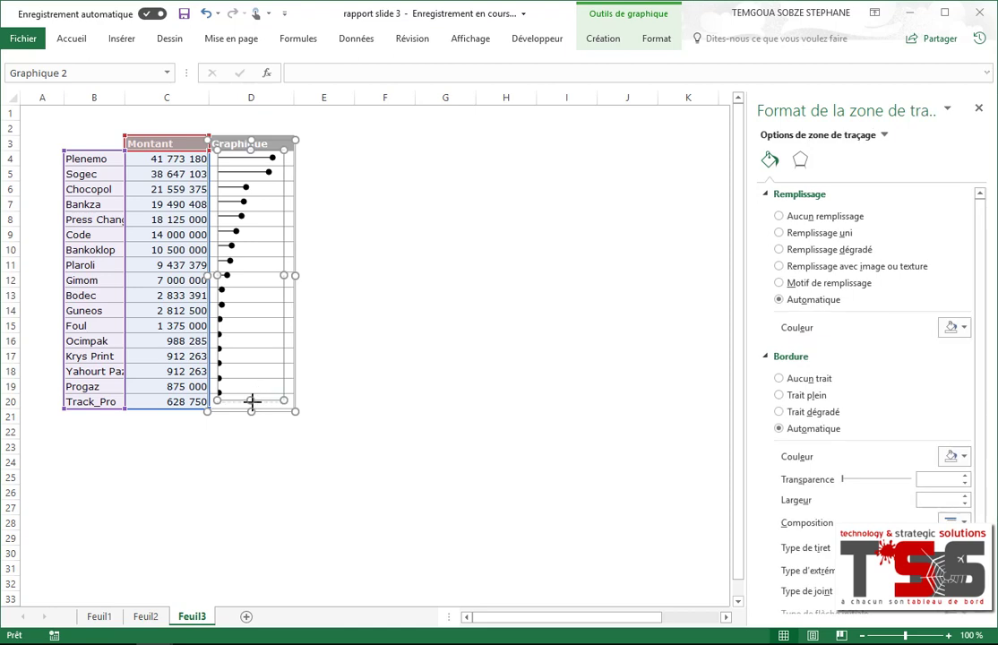
{"action": "left_click_drag", "start_coordinate": [252, 406], "coordinate": [252, 408]}
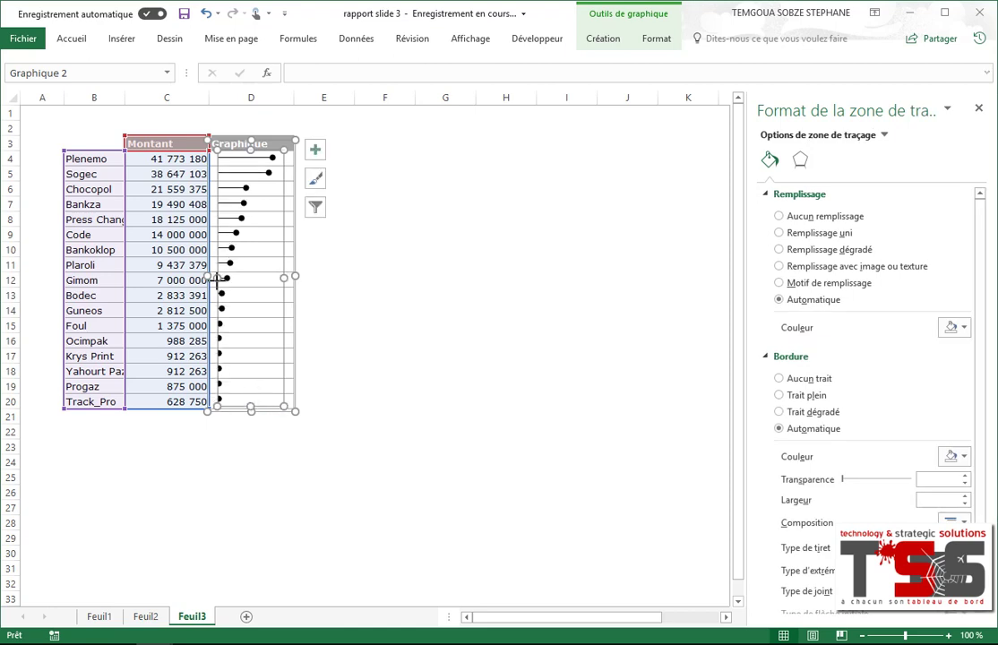
{"action": "left_click_drag", "start_coordinate": [216, 280], "coordinate": [208, 280]}
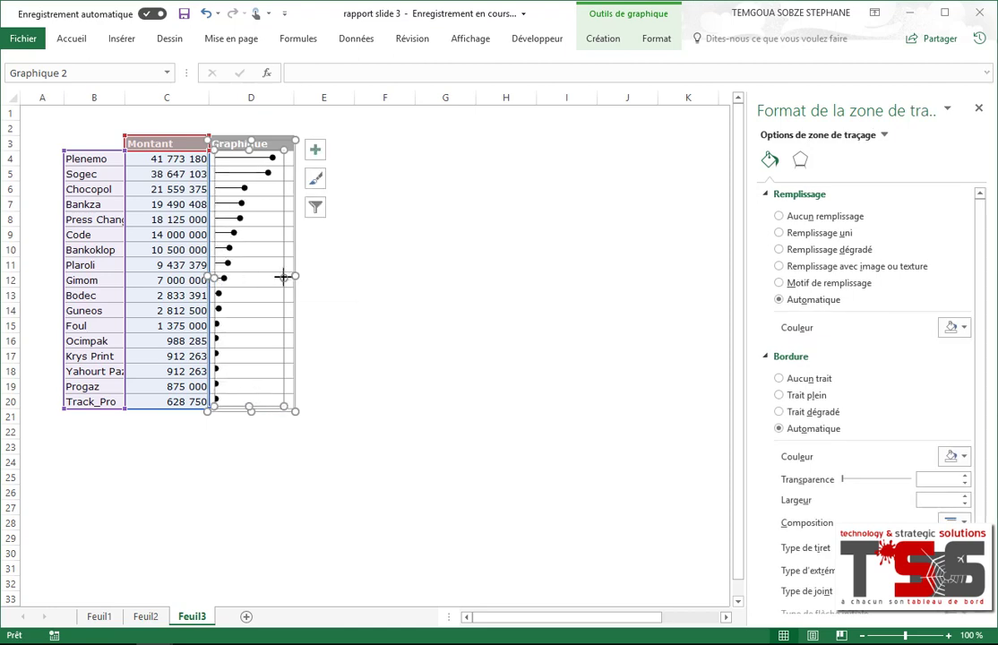
{"action": "left_click_drag", "start_coordinate": [293, 277], "coordinate": [292, 277]}
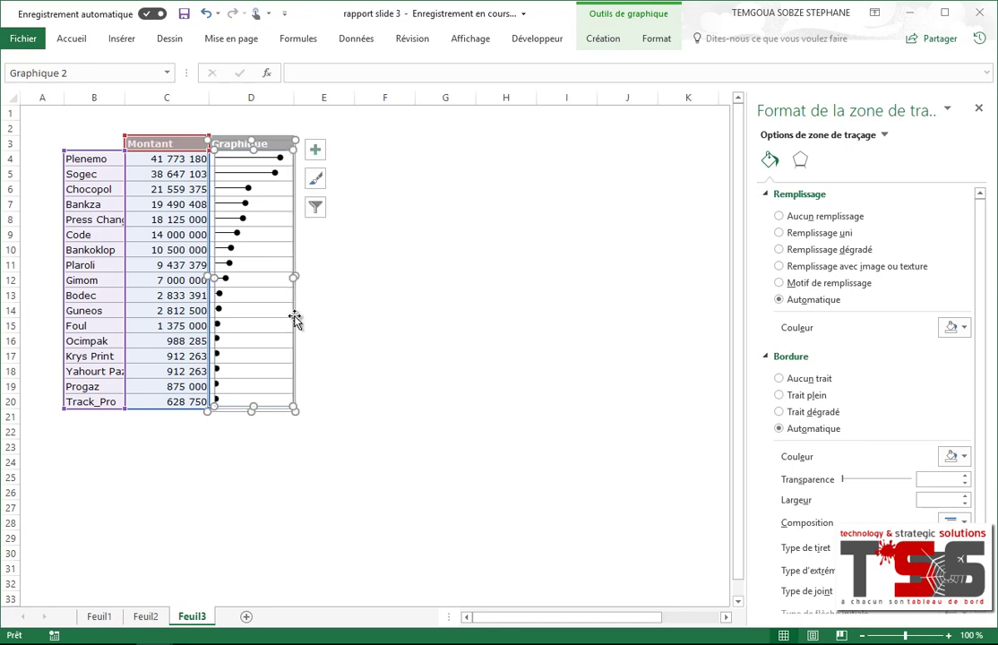
{"action": "left_click", "coordinate": [398, 311]}
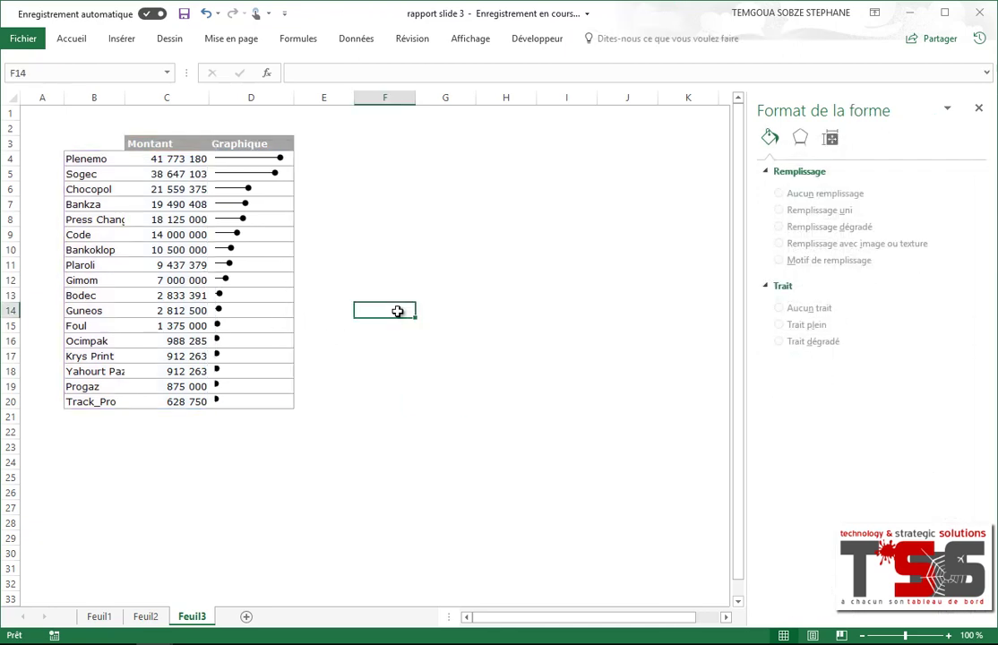
Widen column B to about 16,71 so names like Press Change show fully
{"action": "left_click", "coordinate": [460, 232]}
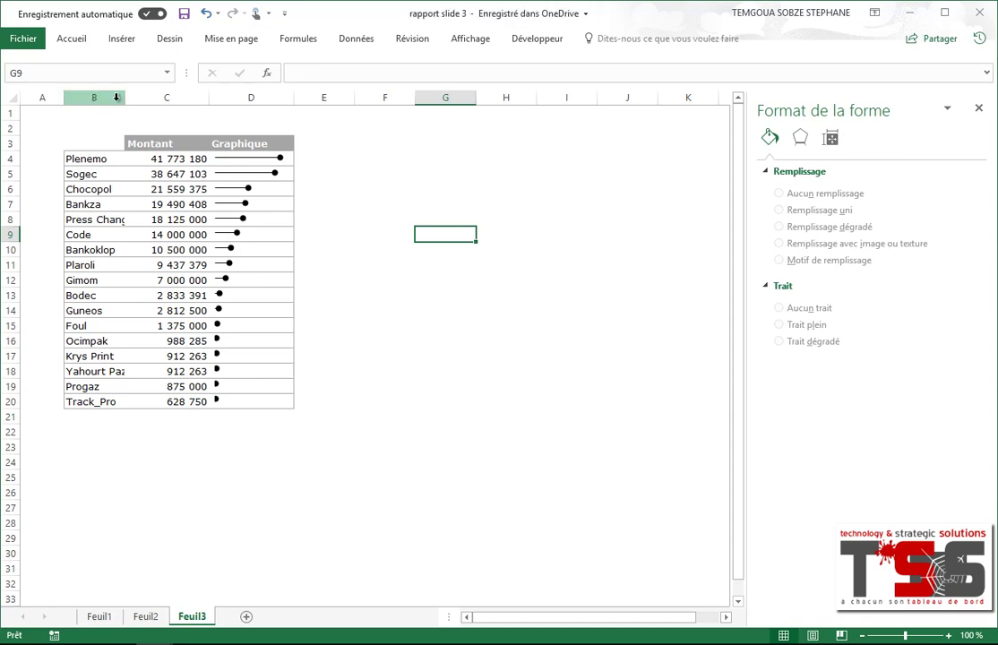
{"action": "left_click_drag", "start_coordinate": [126, 97], "coordinate": [163, 96]}
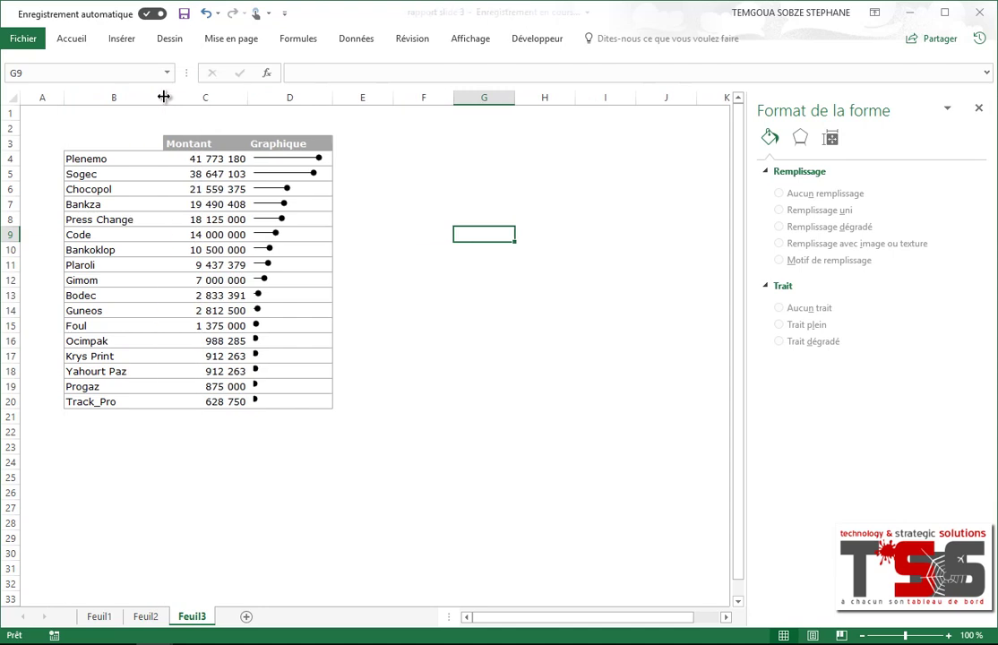